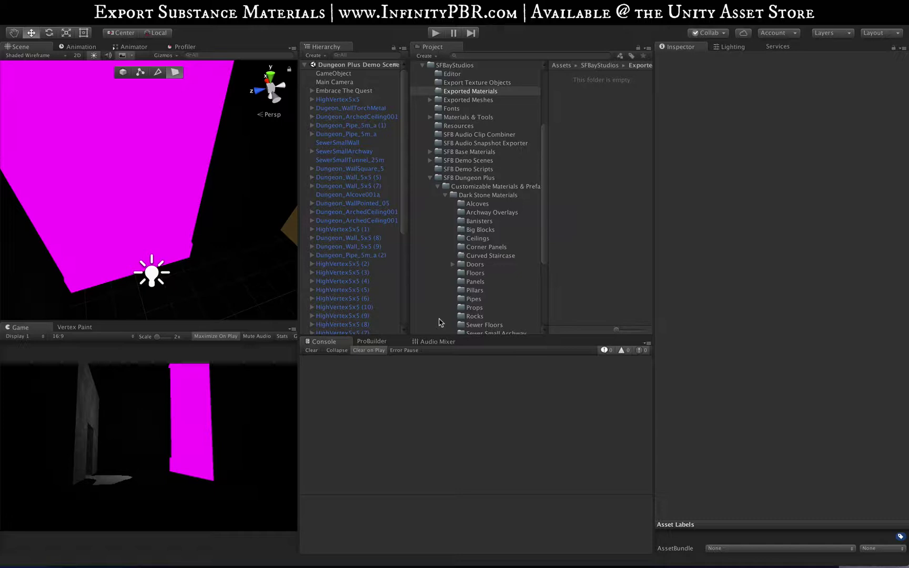
# Open the Archway Overlays folder with its archive collapsed, and load the Texture Exporter window docked alongside the Console
pyautogui.click(490, 213)
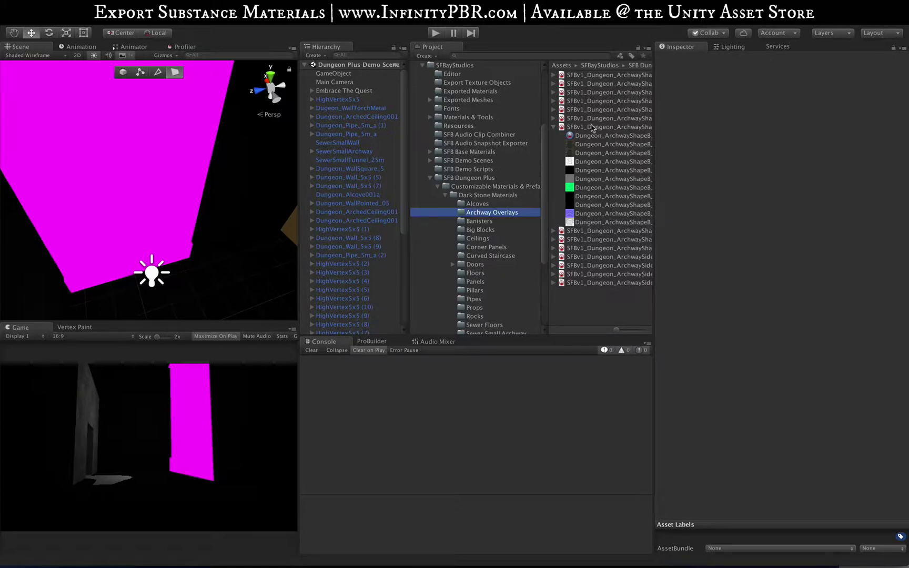
pyautogui.click(554, 128)
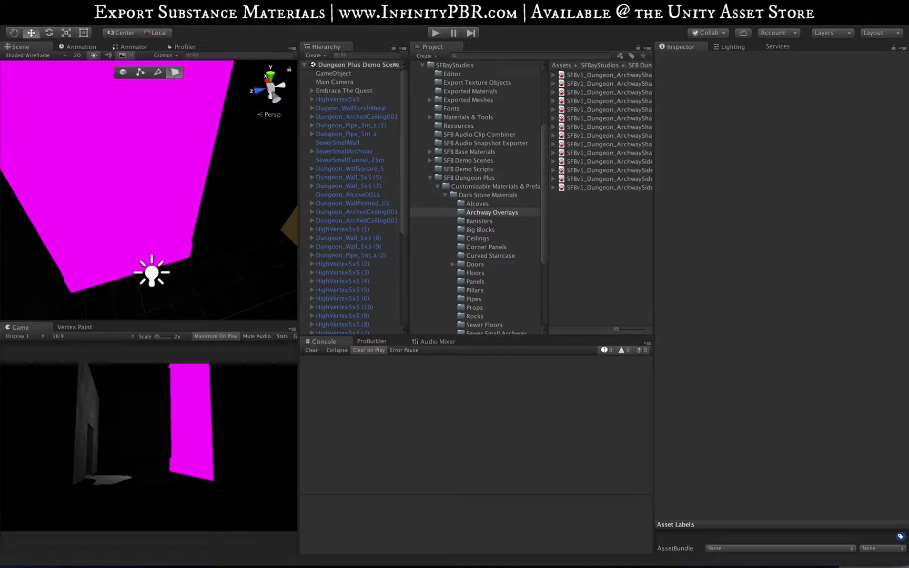
pyautogui.click(351, 12)
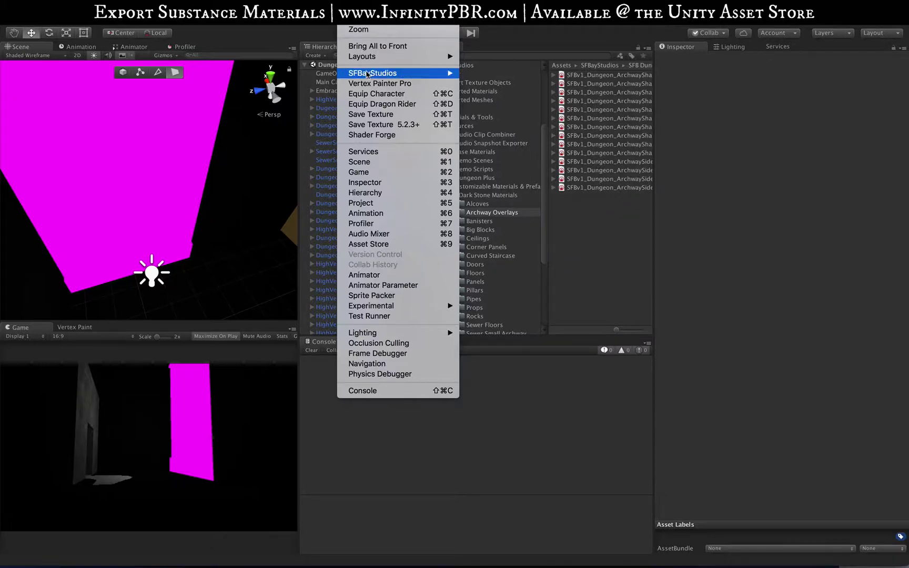
pyautogui.moveTo(394, 73)
pyautogui.moveTo(521, 94)
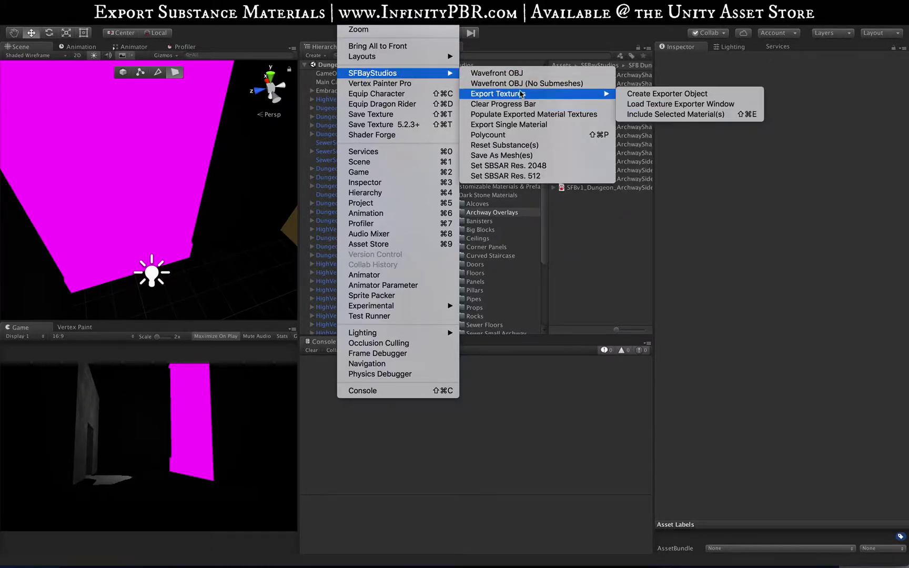
pyautogui.click(708, 107)
pyautogui.moveTo(24, 27); pyautogui.dragTo(314, 351)
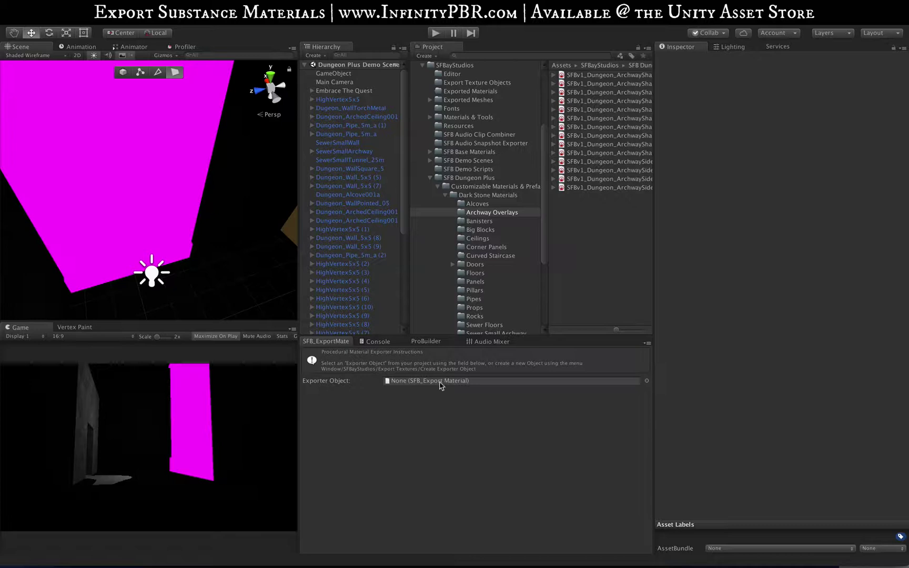
# Try existing exporter objects such as Test Object as the Exporter Object, and reset it to None
pyautogui.click(647, 380)
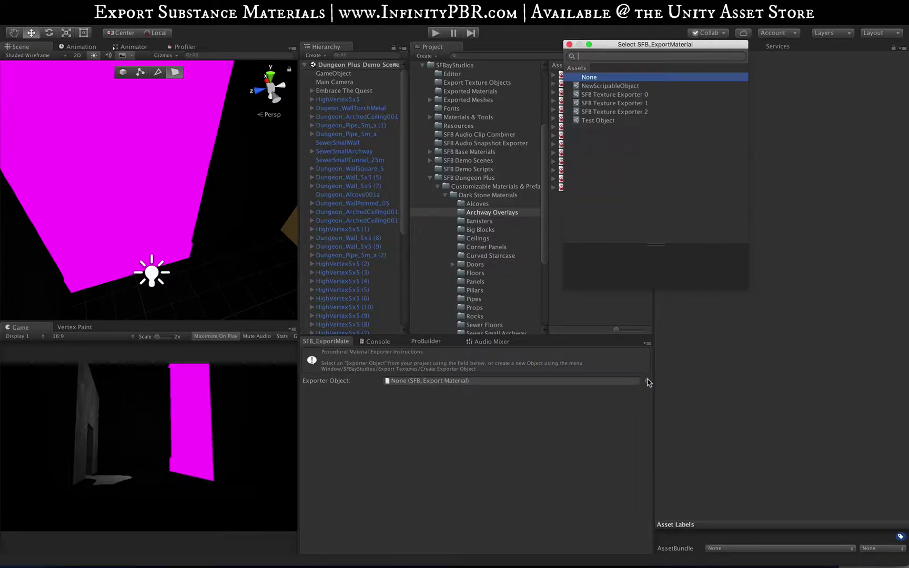
pyautogui.click(605, 103)
pyautogui.click(600, 120)
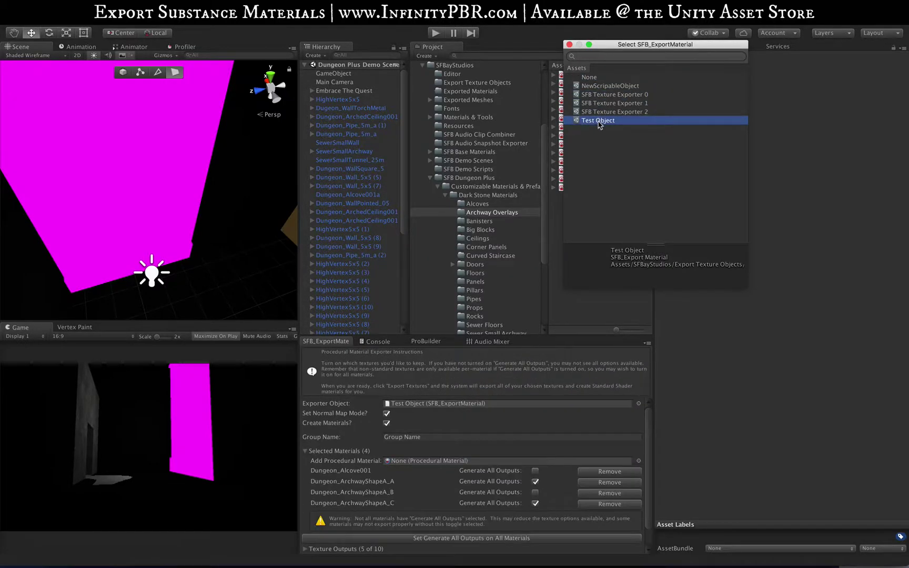
pyautogui.click(601, 95)
pyautogui.click(591, 77)
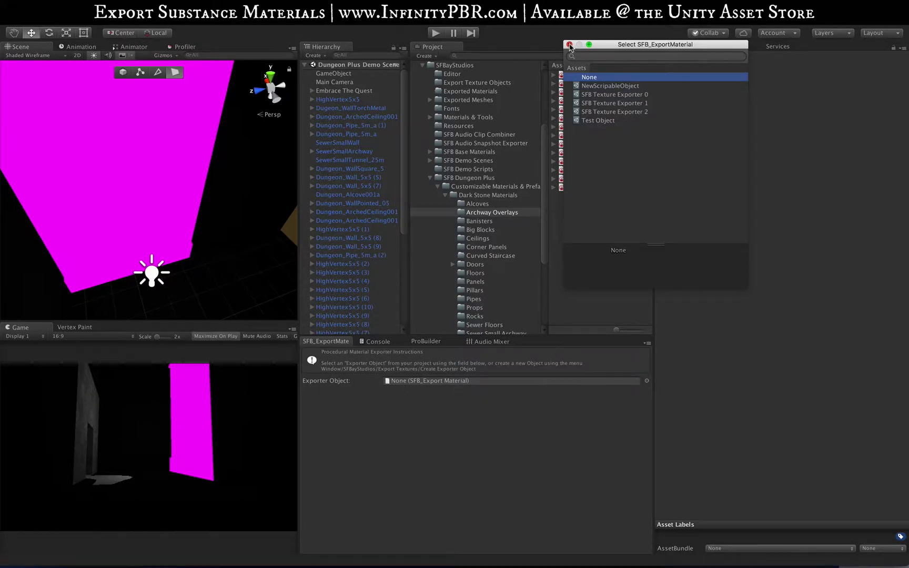
pyautogui.click(569, 45)
# Create a new exporter object from the SFBayStudios Export Textures commands
pyautogui.click(287, 17)
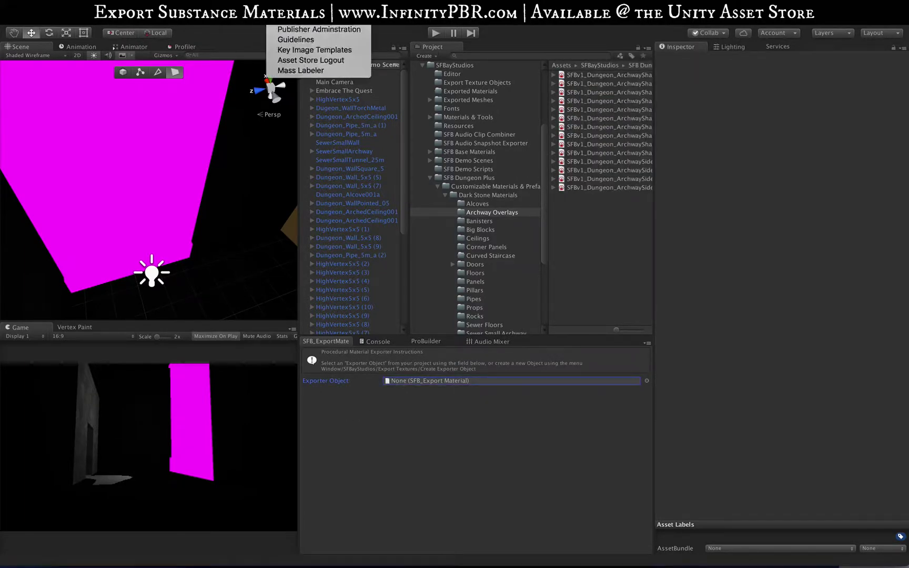
pyautogui.moveTo(352, 17)
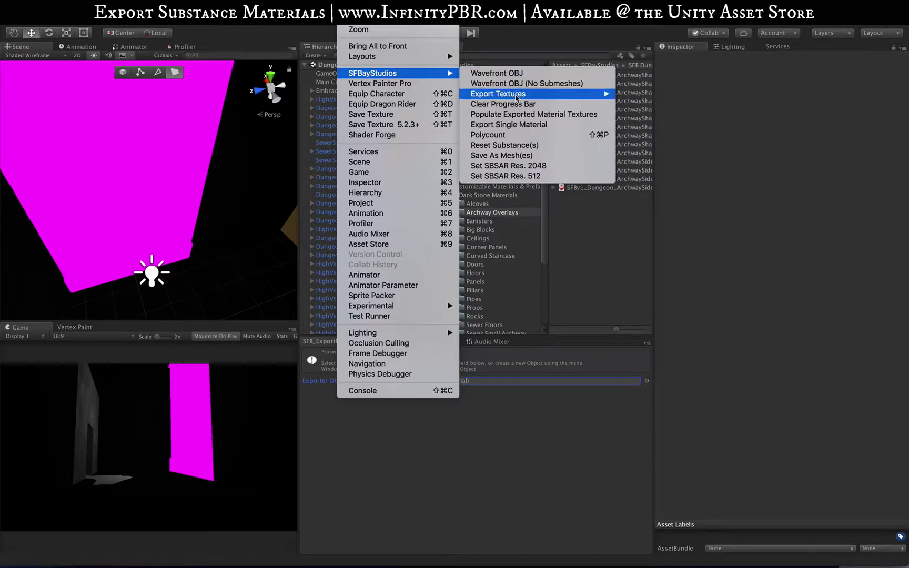
pyautogui.moveTo(516, 97)
pyautogui.click(682, 95)
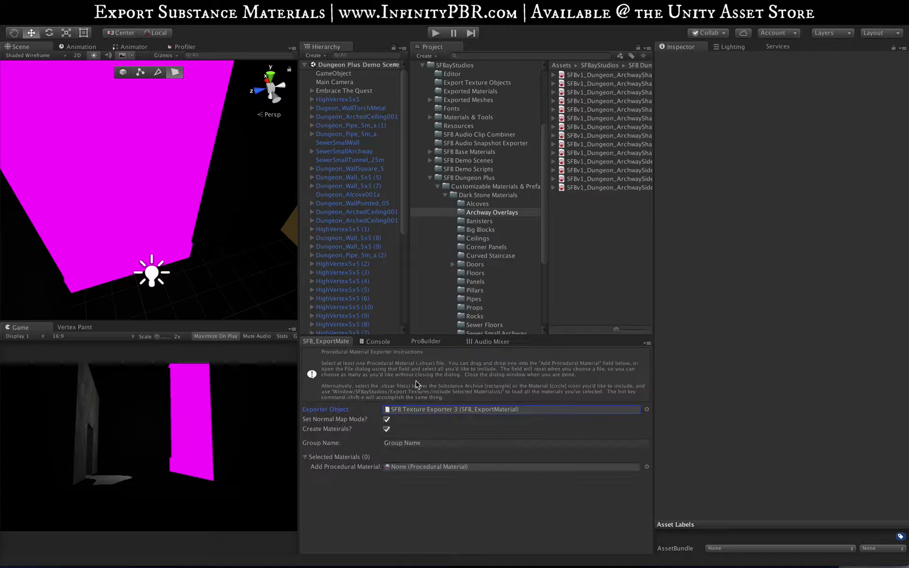
# Locate the new exporter object in the project and rename it as Demo Object
pyautogui.click(439, 411)
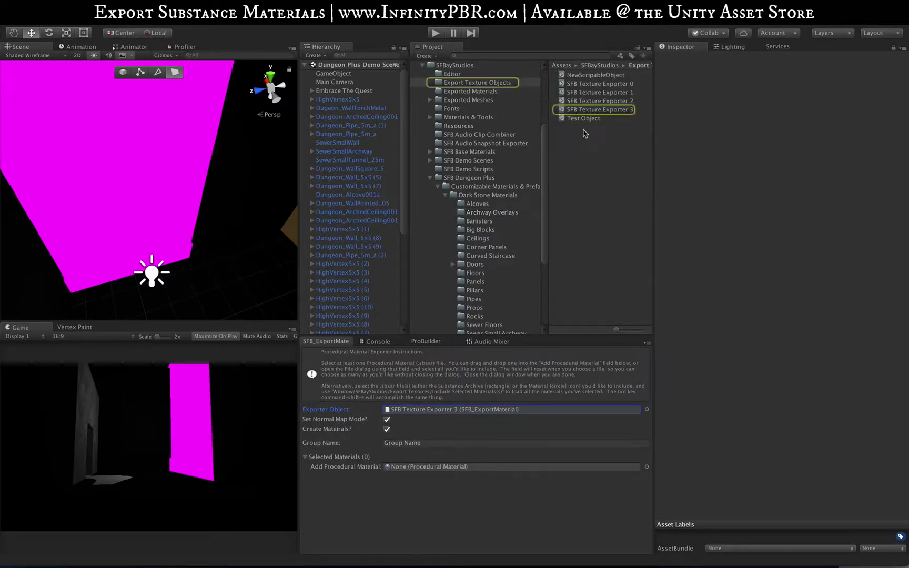
pyautogui.click(611, 109)
pyautogui.press('Return')
pyautogui.write('De')
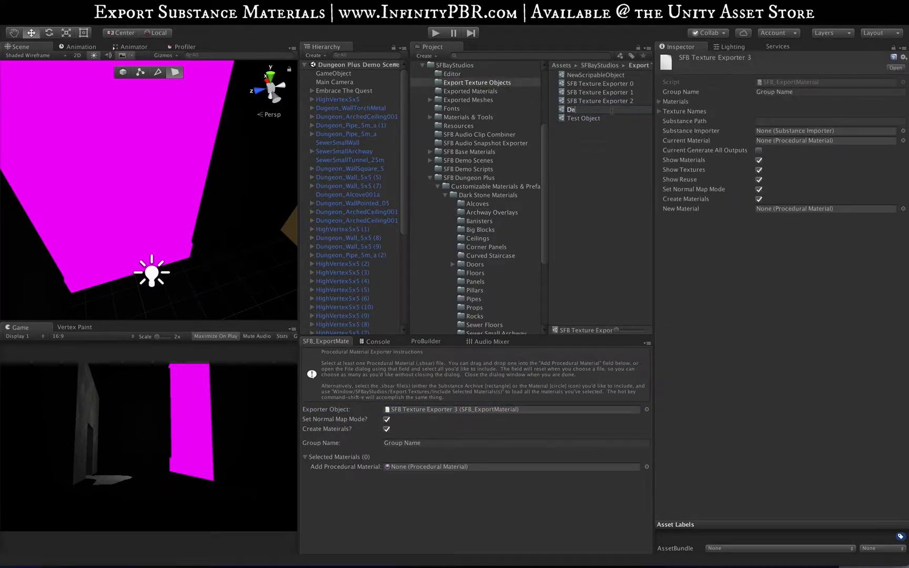
pyautogui.write('mo Object')
pyautogui.press('Return')
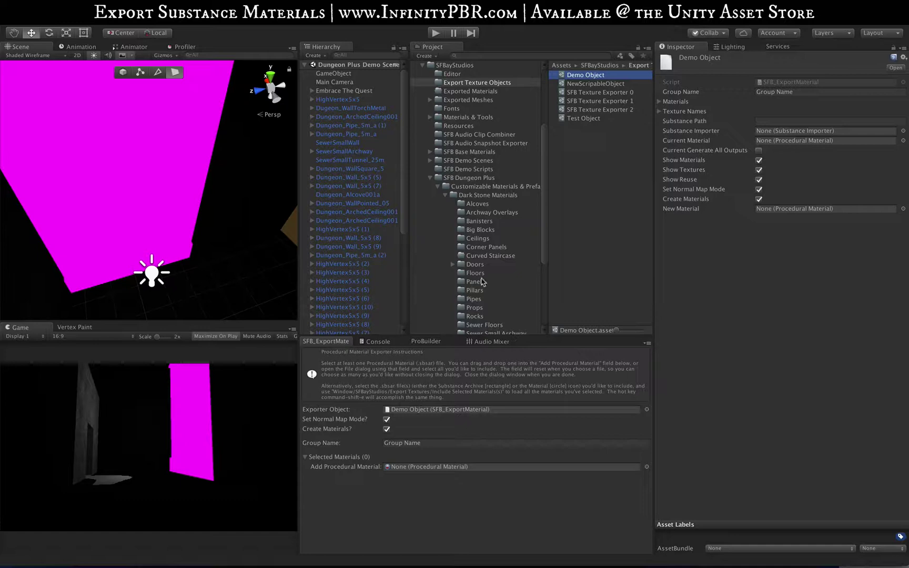
# Try toggling the exporter's Set Normal Map Mode and Create Materials options
pyautogui.click(387, 419)
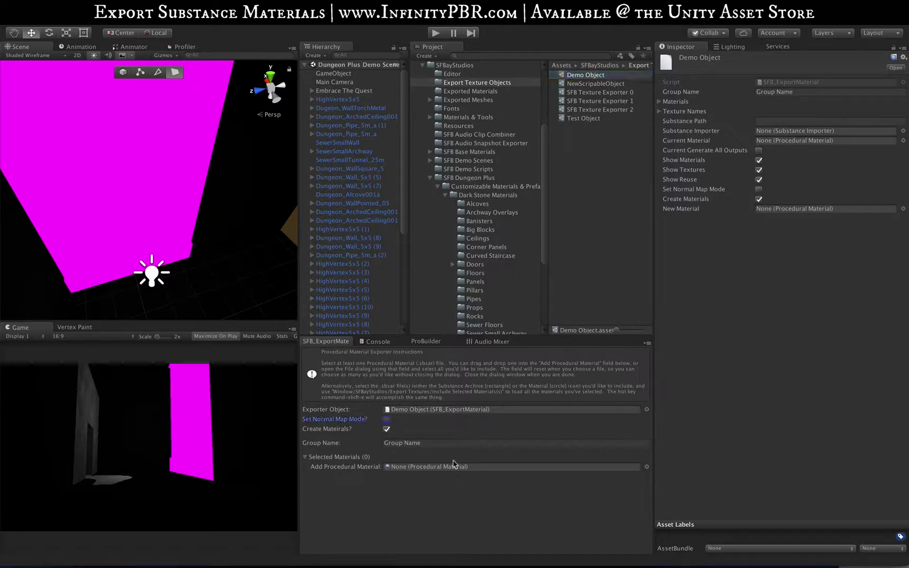
pyautogui.click(387, 421)
pyautogui.click(387, 432)
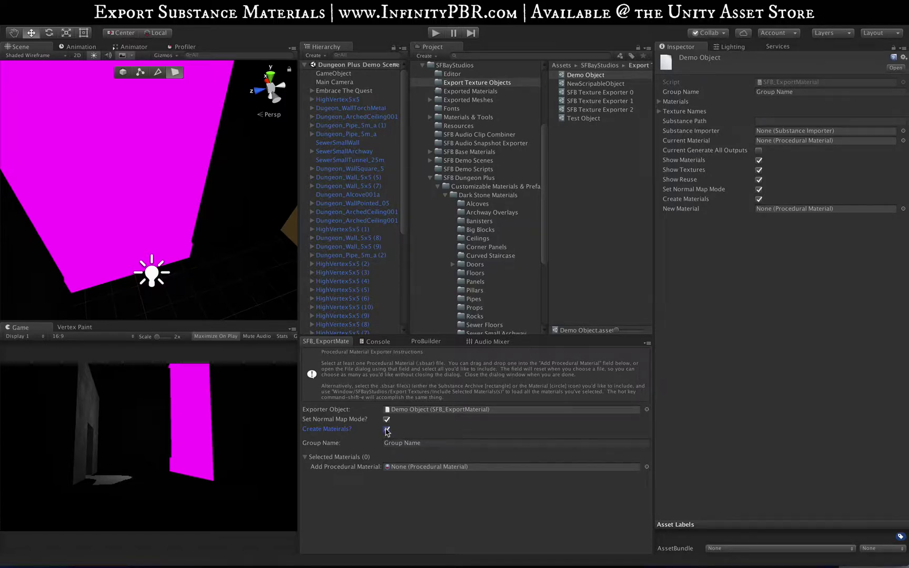
# Set the exporter's group name to Dungeon Demo
pyautogui.click(435, 443)
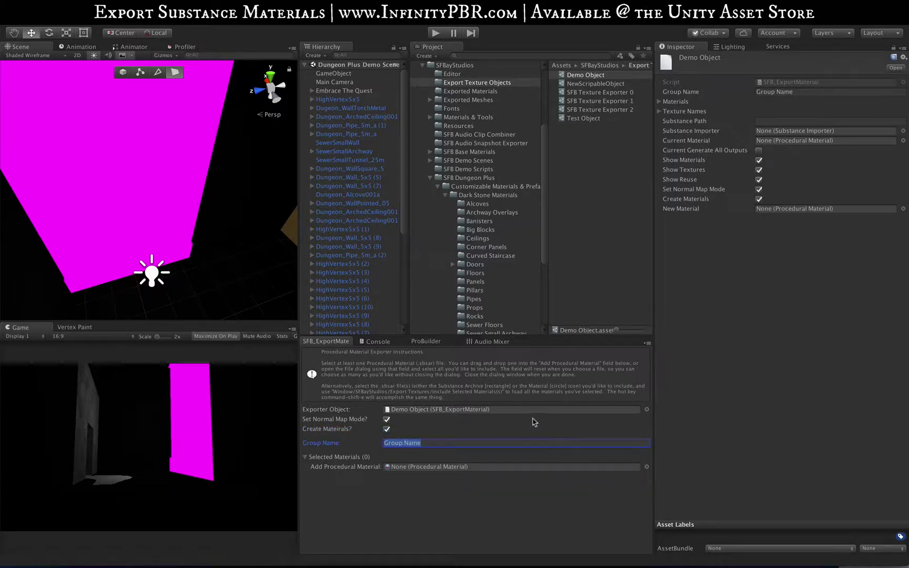
pyautogui.write('Dunen')
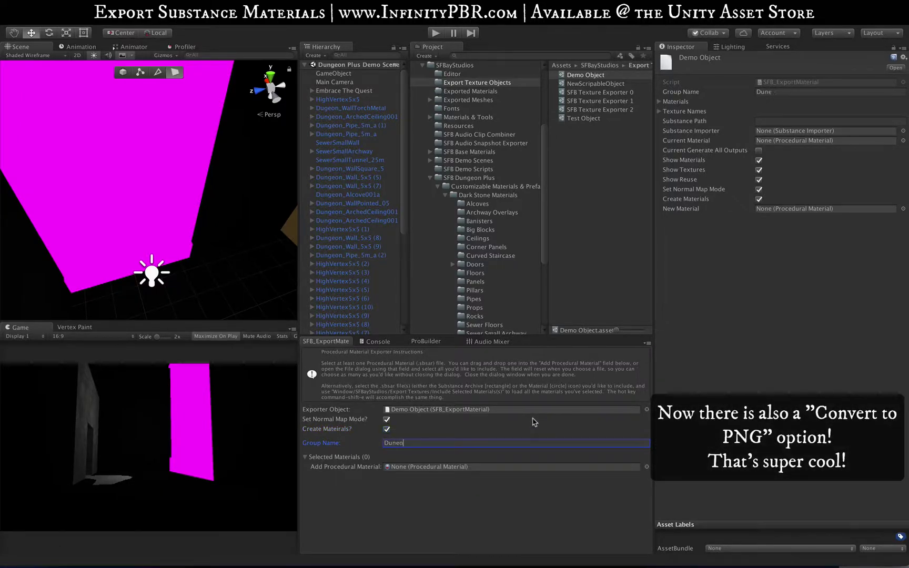
pyautogui.press('BackSpace')
pyautogui.write('eon Demo')
pyautogui.moveTo(437, 444); pyautogui.dragTo(374, 444)
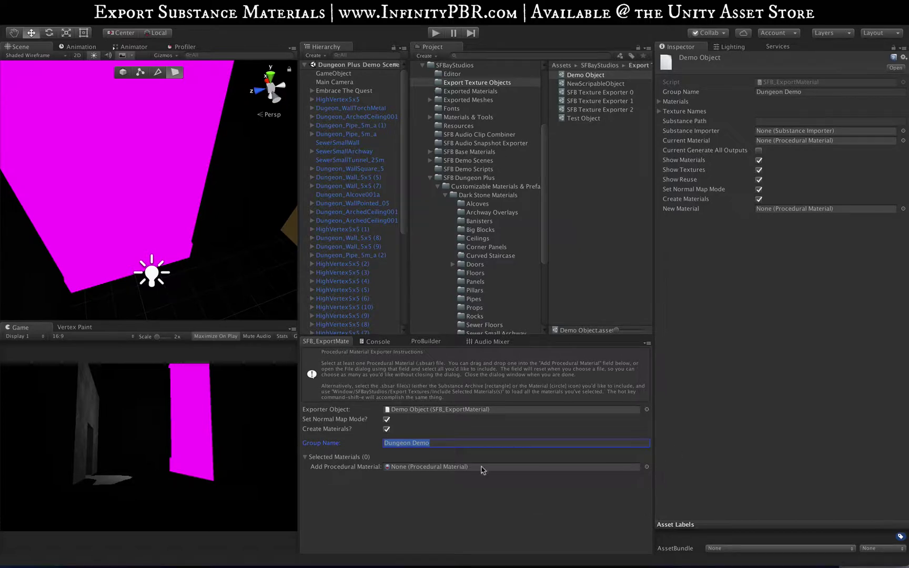
# Add the Dungeon_ArchwayShapeA_A material from the Archway Overlays folder to the exporter's selected materials, and remove it again
pyautogui.click(485, 203)
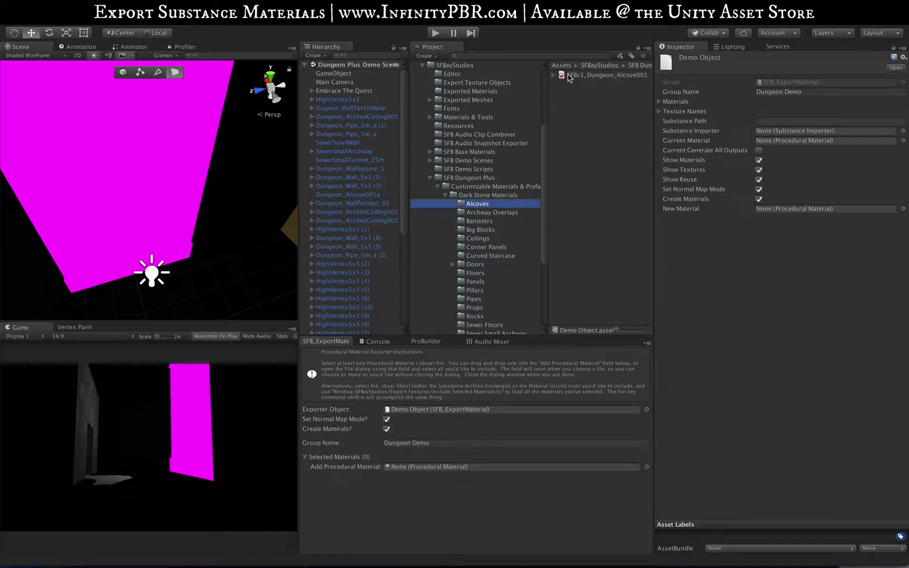
pyautogui.click(477, 213)
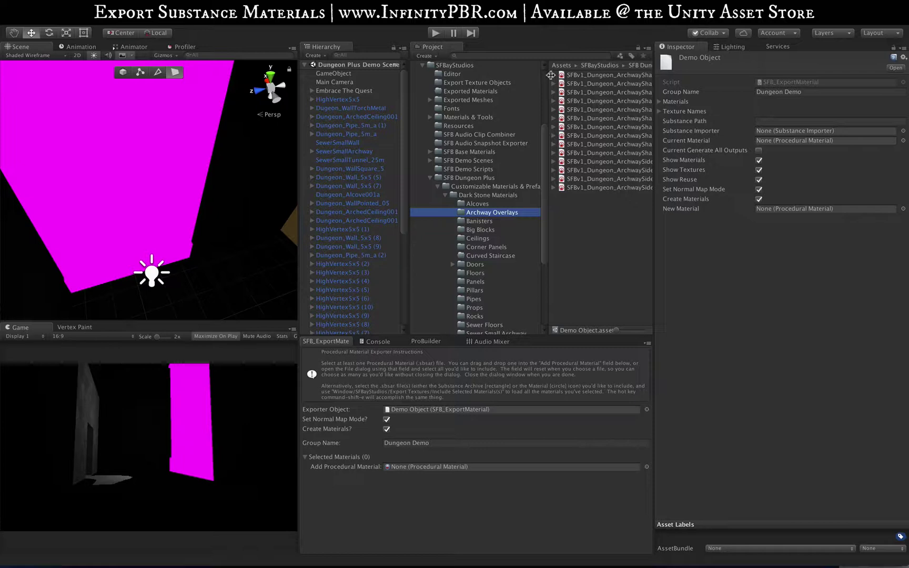
pyautogui.moveTo(567, 77); pyautogui.dragTo(445, 467)
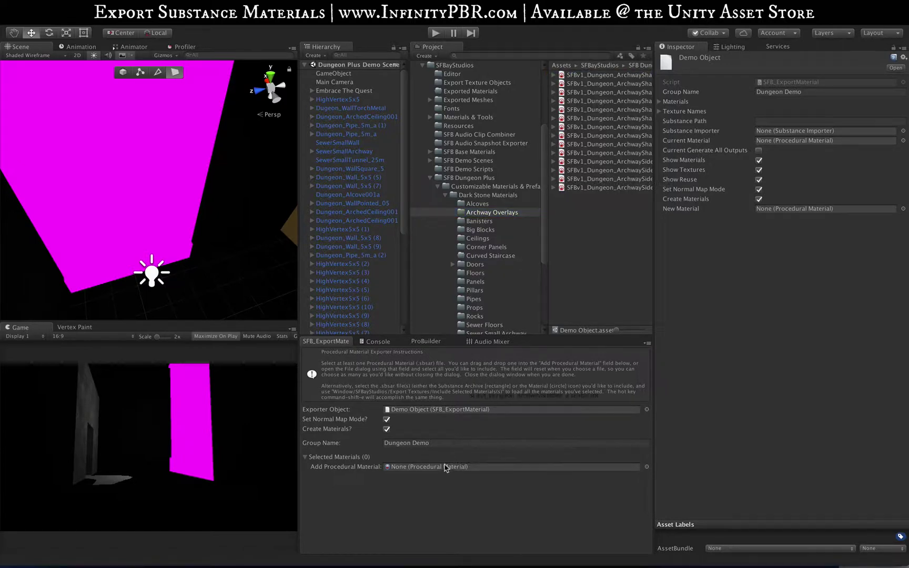
pyautogui.click(554, 75)
pyautogui.moveTo(589, 84); pyautogui.dragTo(412, 471)
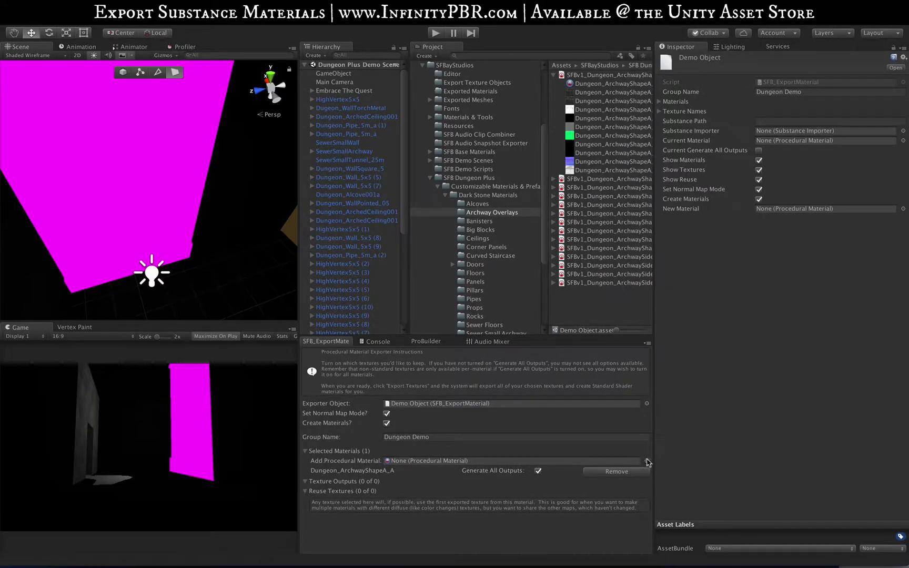
pyautogui.click(629, 472)
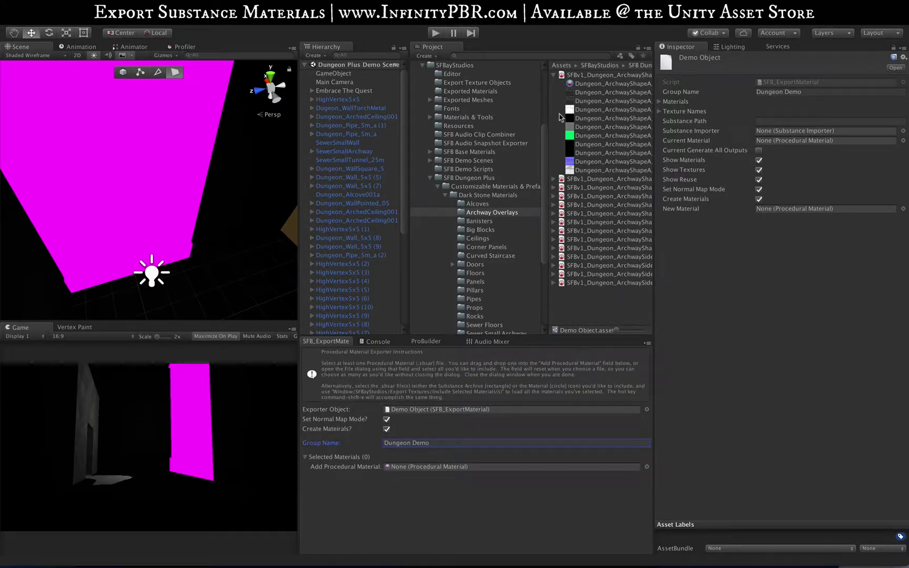
# Include the SFBv1_Dungeon_Alcove001 archive from the Alcoves folder in the exporter's selected materials, and remove it again
pyautogui.click(474, 204)
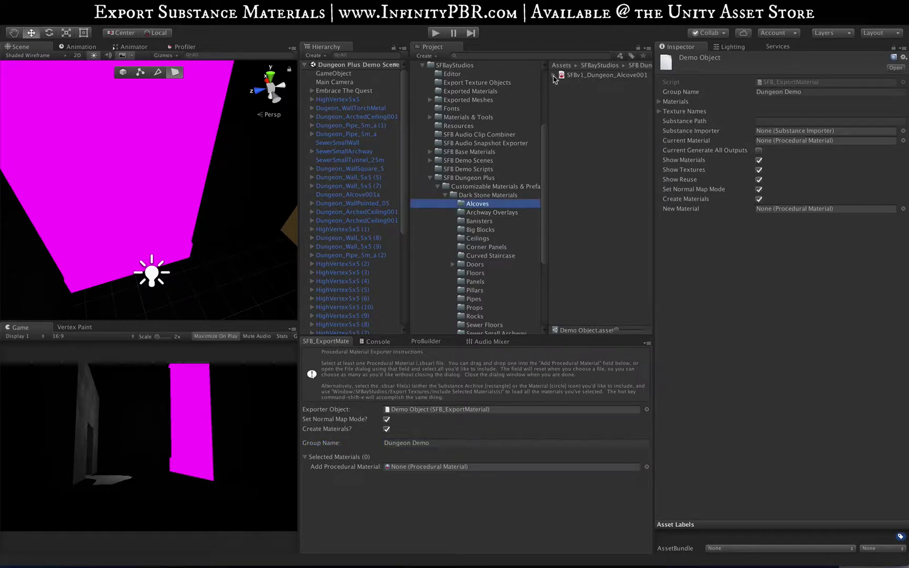
pyautogui.click(584, 76)
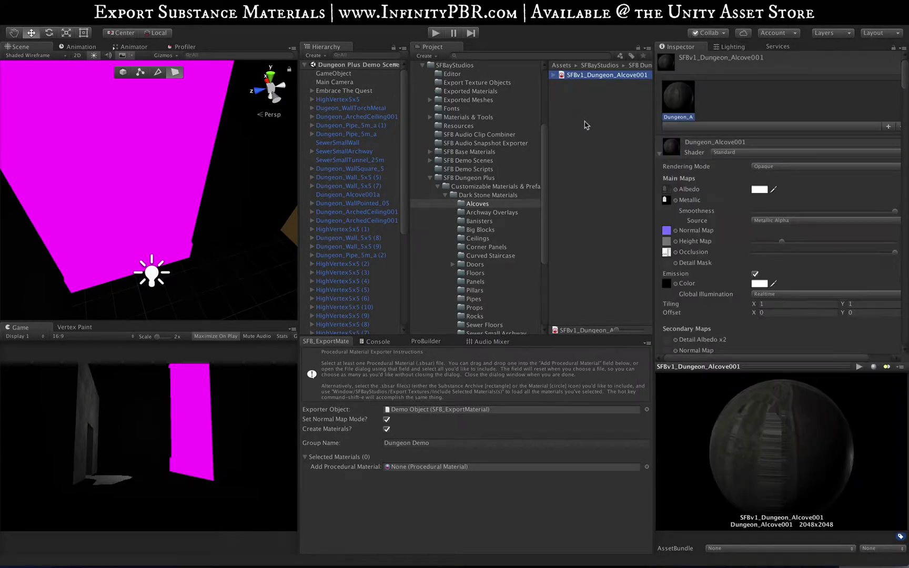
pyautogui.click(279, 6)
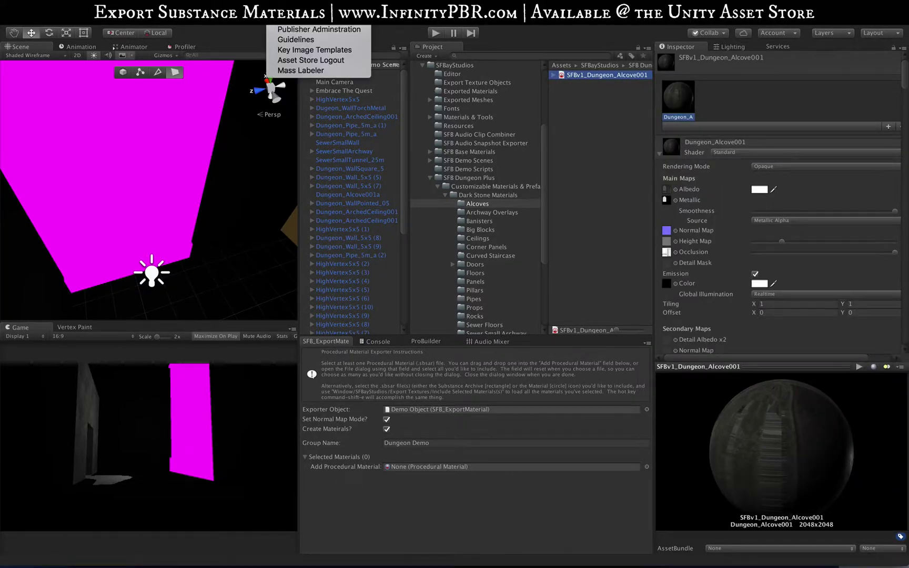
pyautogui.moveTo(350, 6)
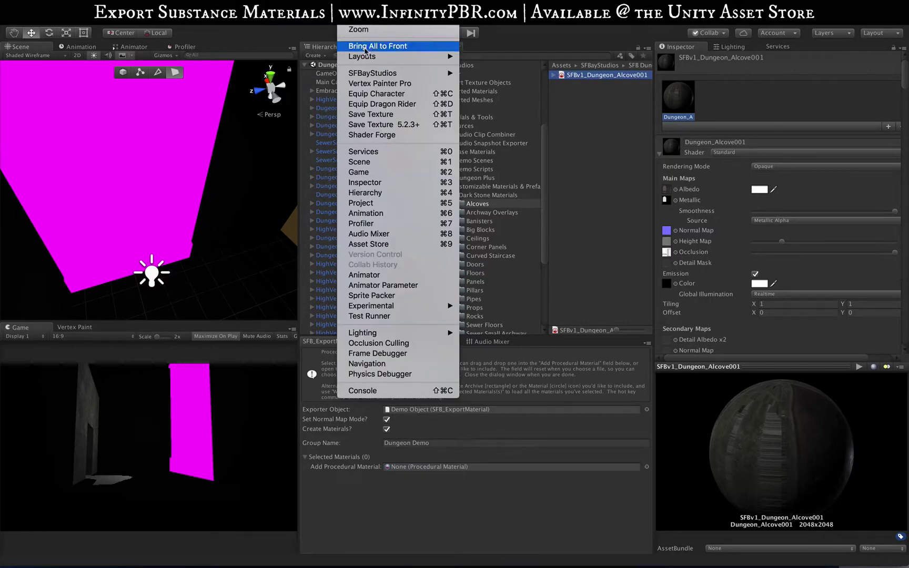
pyautogui.moveTo(371, 73)
pyautogui.moveTo(579, 94)
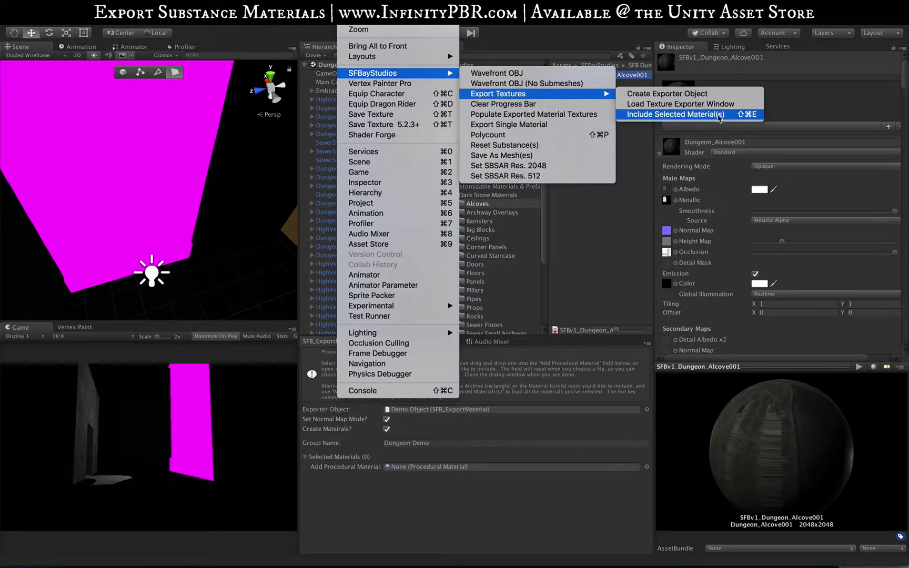
pyautogui.click(666, 115)
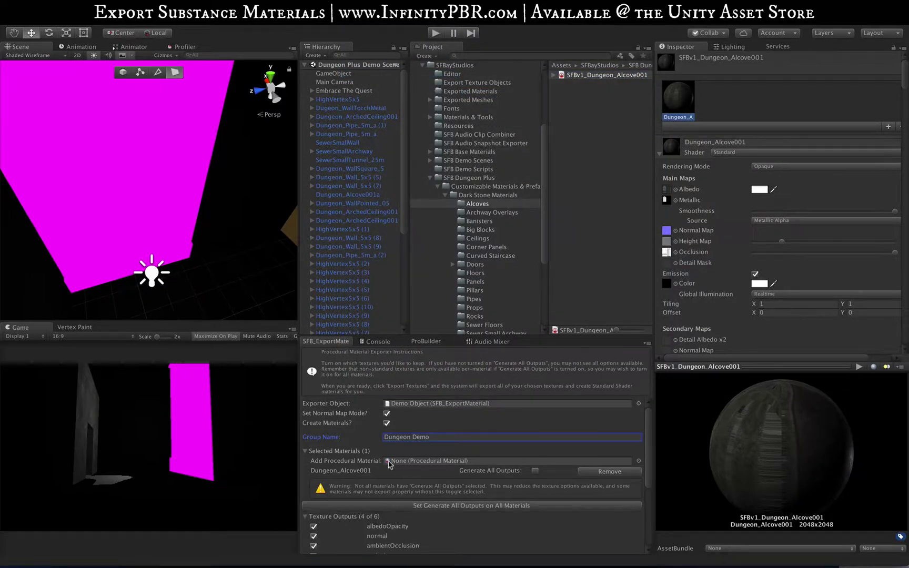
pyautogui.click(554, 75)
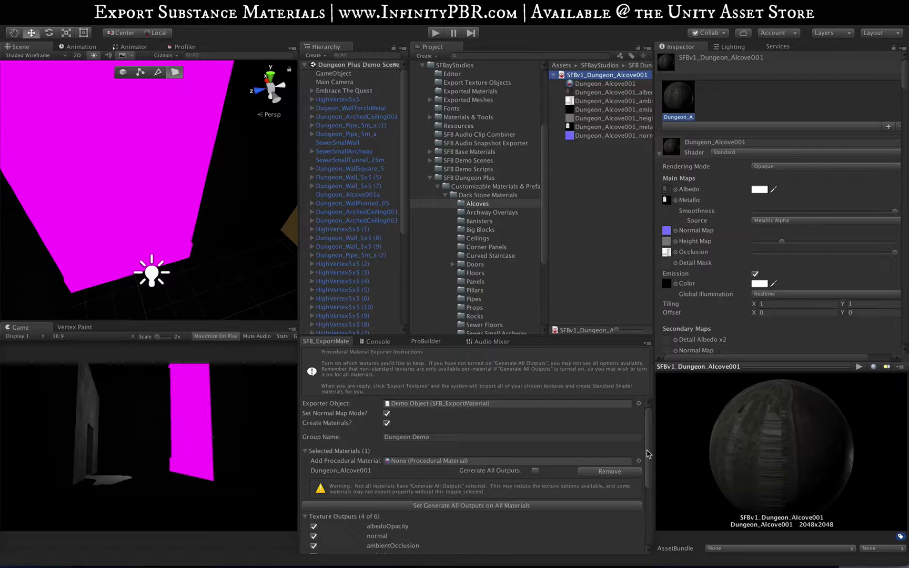
pyautogui.click(609, 471)
# Include the Dungeon_Alcove001 material inside the expanded archive in the exporter, and remove it again
pyautogui.click(595, 85)
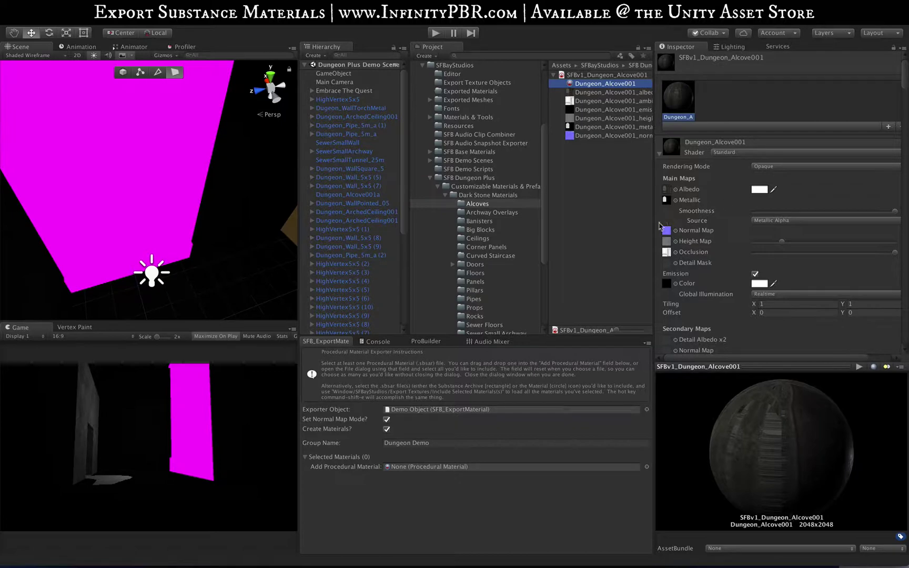
pyautogui.press('super+shift+e')
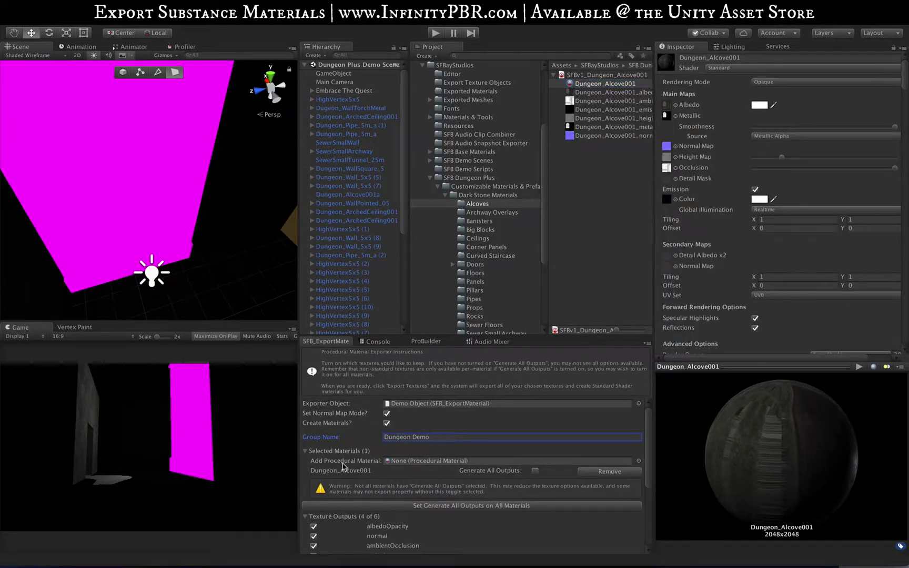
pyautogui.click(606, 474)
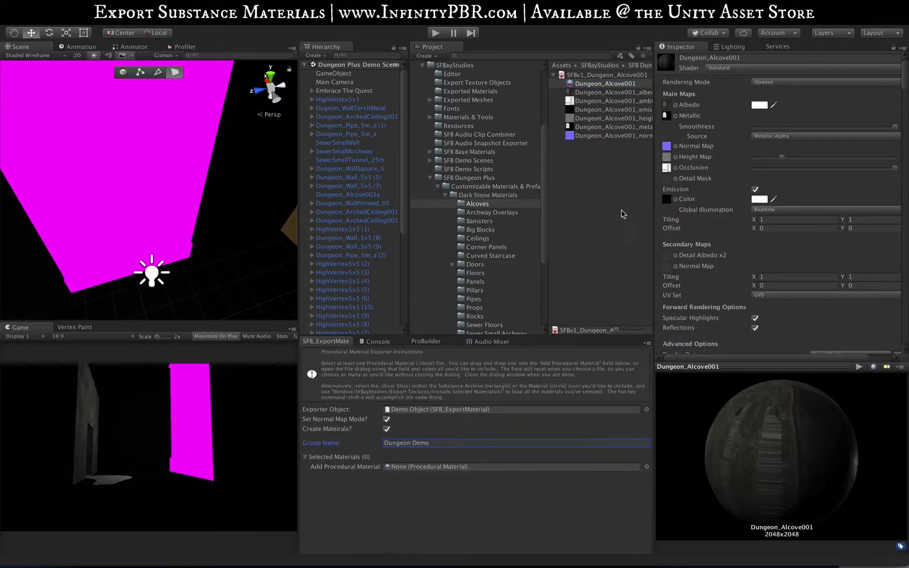
# Include the Alcove001 archive and the first five archway archives, ShapeA_A through ShapeB_B, from the Alcoves and Archway Overlays folders in the exporter
pyautogui.click(555, 76)
pyautogui.keyDown('shift'); pyautogui.click(505, 210); pyautogui.keyUp('shift')
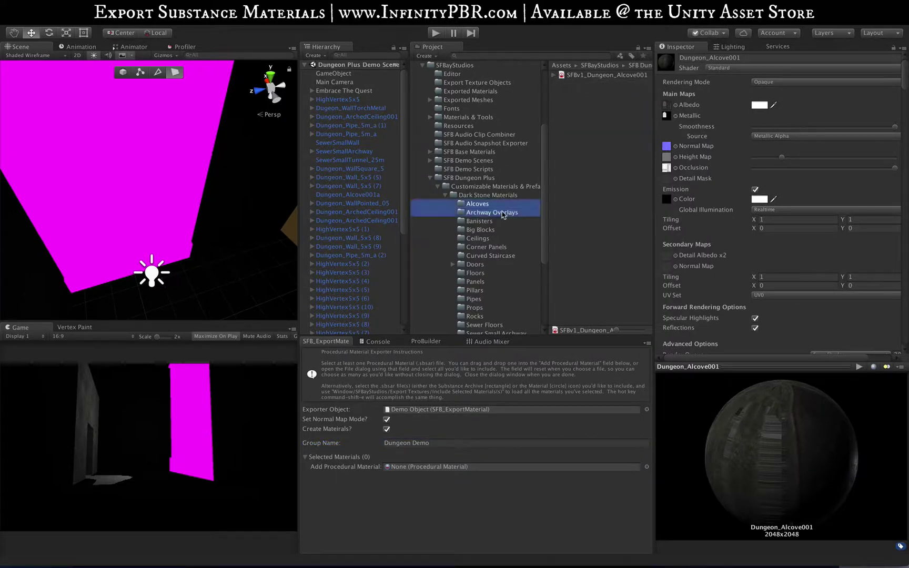
pyautogui.click(577, 77)
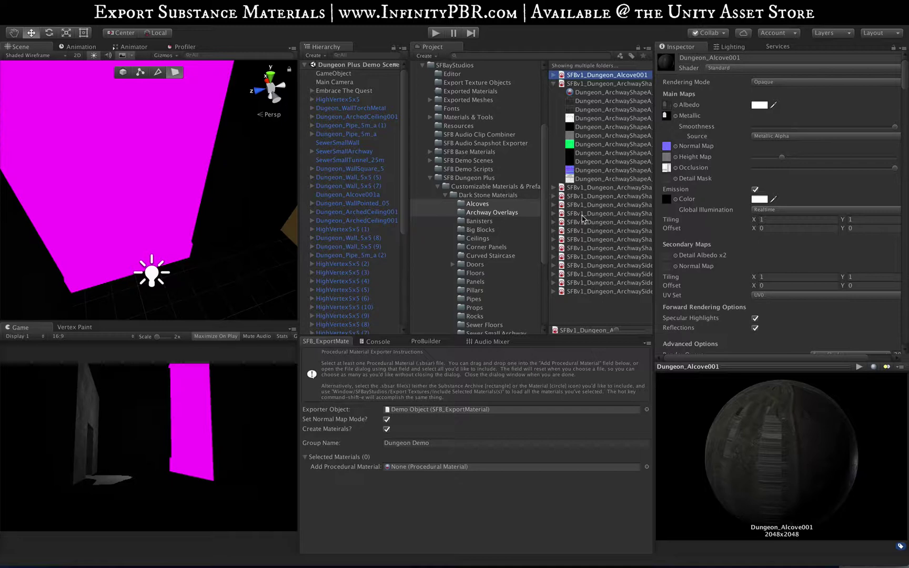
pyautogui.keyDown('shift'); pyautogui.click(583, 214); pyautogui.keyUp('shift')
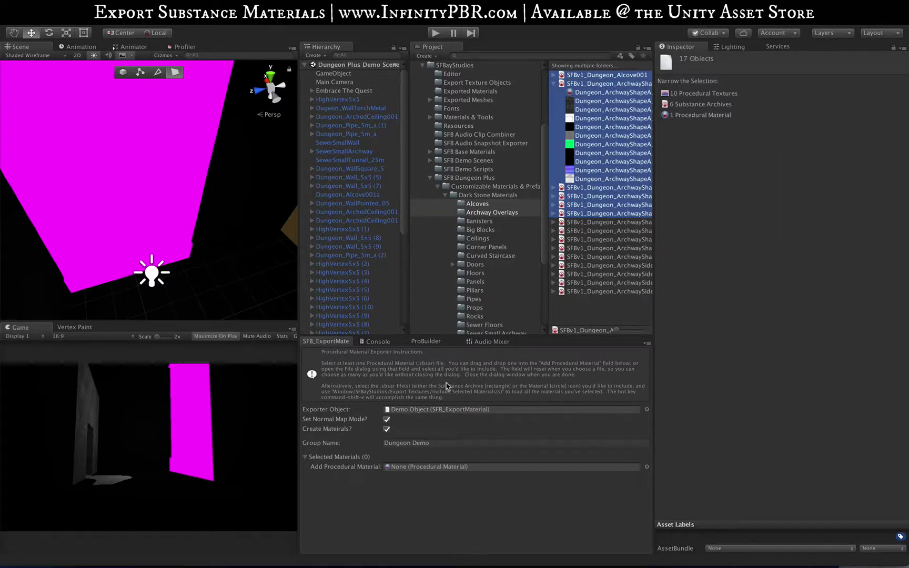
pyautogui.press('super+shift+e')
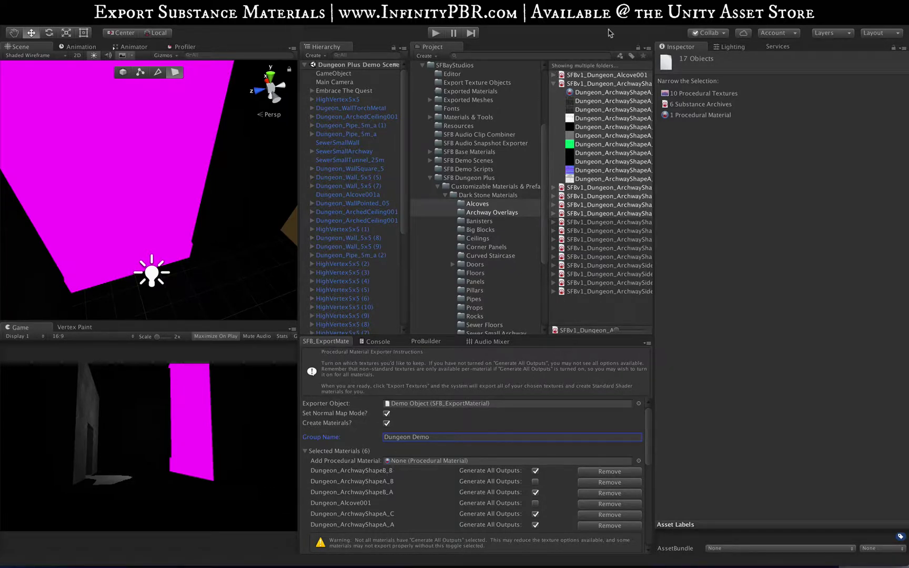
# Remove the five Dungeon_ArchwayShape materials from the exporter's selected materials, keeping only Dungeon_Alcove001
pyautogui.scroll(-3, 354, 487)
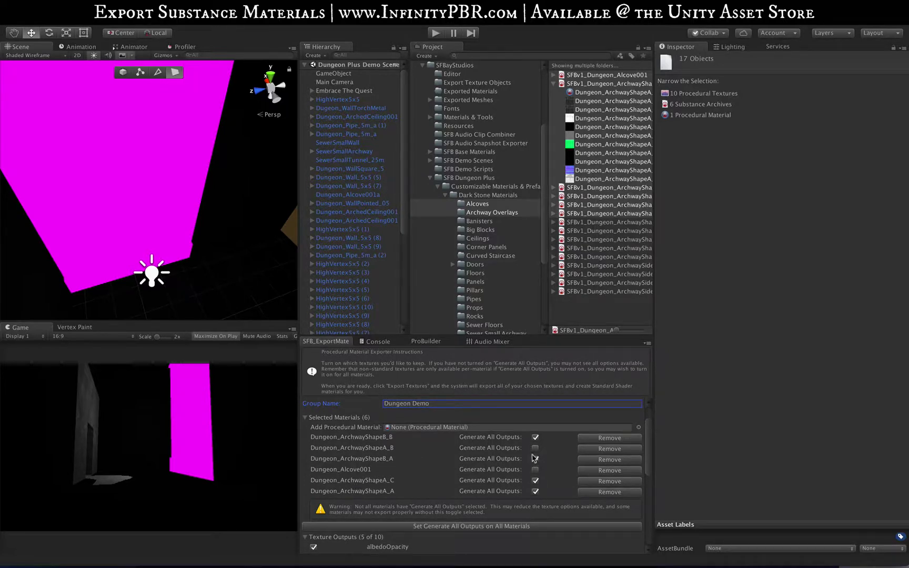
pyautogui.click(596, 439)
pyautogui.click(594, 451)
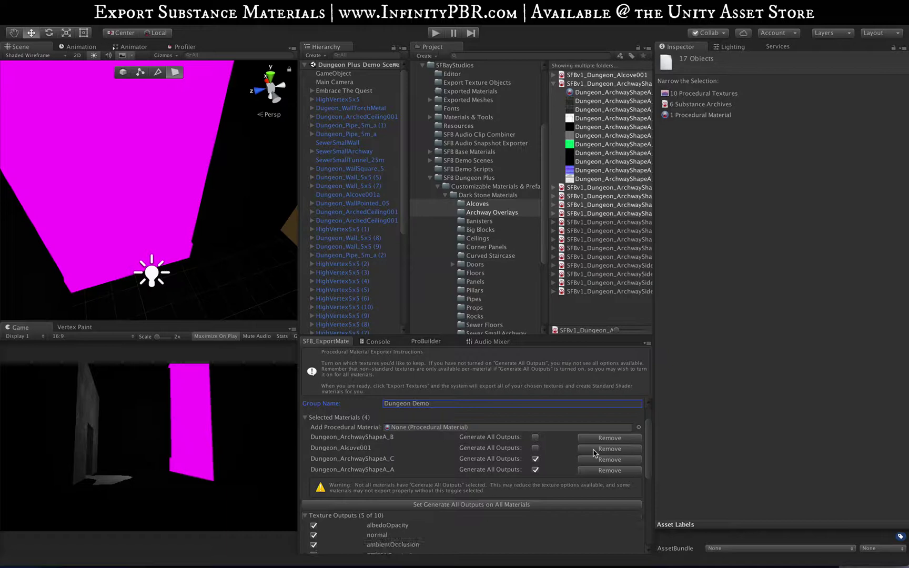
pyautogui.click(595, 439)
pyautogui.click(595, 451)
pyautogui.click(595, 450)
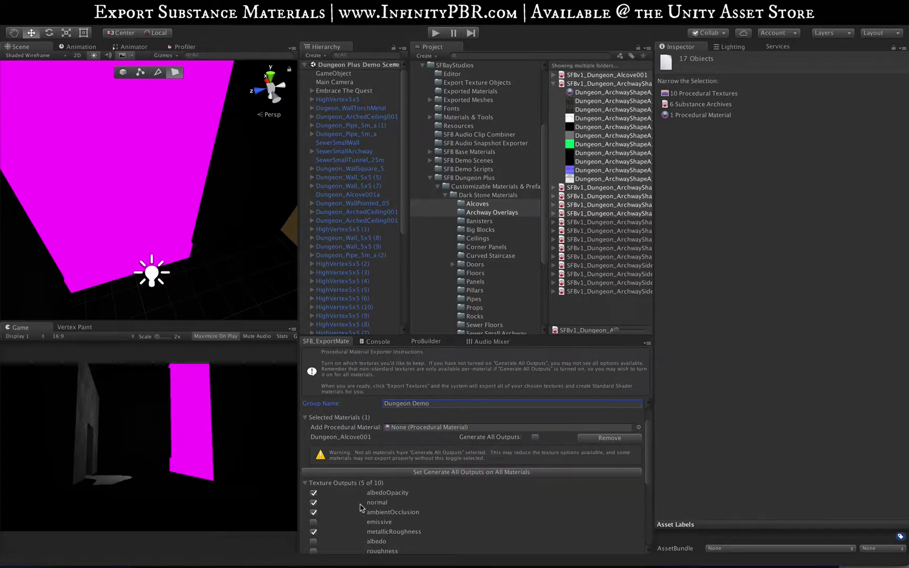
# Examine the exporter's texture output options and the Generate All Outputs setting, collapsing the Texture Outputs and Reuse Textures sections and reopening Texture Outputs
pyautogui.scroll(-3, 363, 505)
pyautogui.scroll(2, 351, 414)
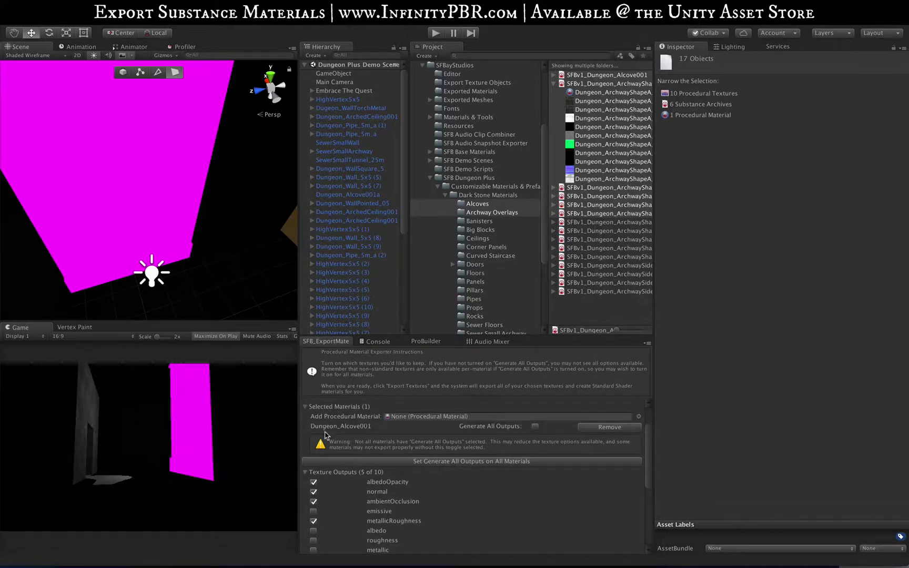
pyautogui.scroll(-3, 321, 454)
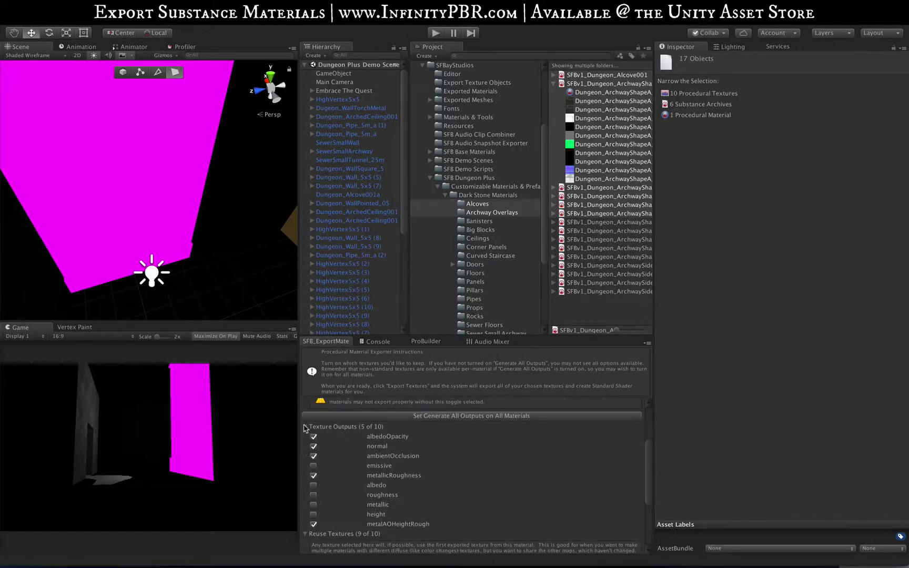
pyautogui.click(305, 427)
pyautogui.click(306, 446)
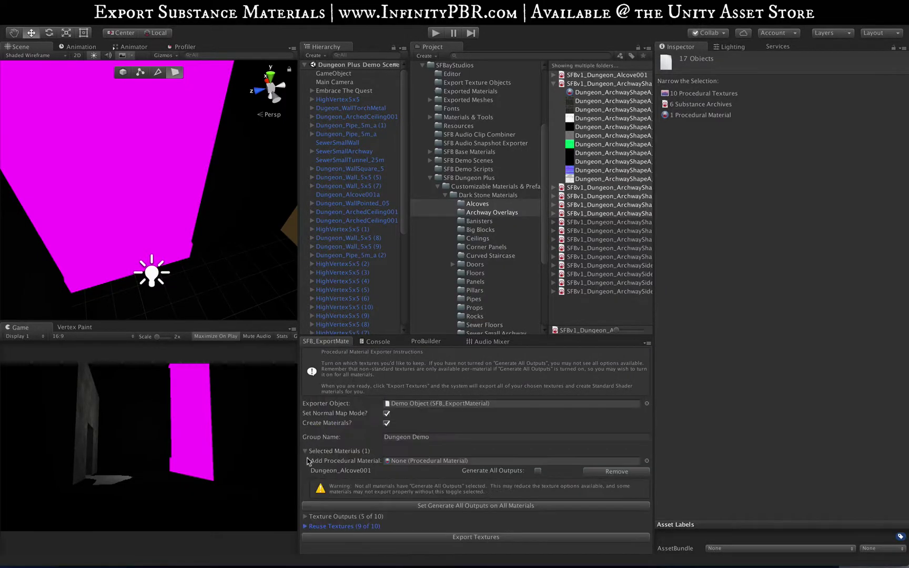
pyautogui.click(305, 516)
pyautogui.scroll(-3, 486, 524)
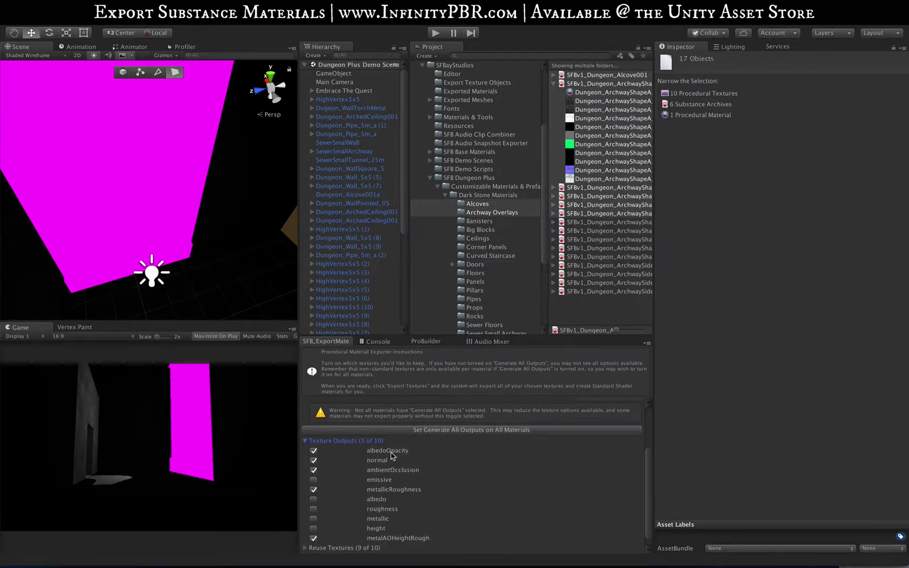
pyautogui.scroll(3, 464, 482)
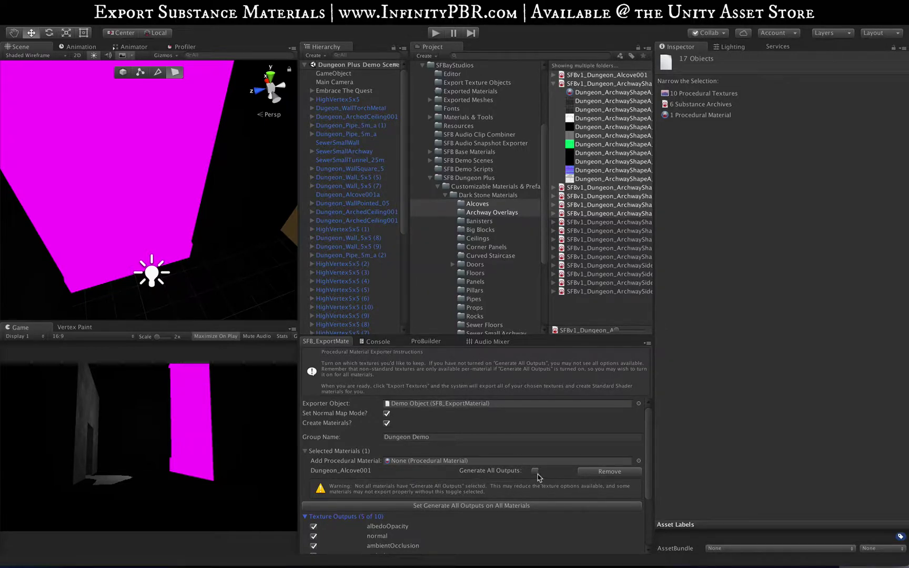
pyautogui.scroll(-3, 538, 476)
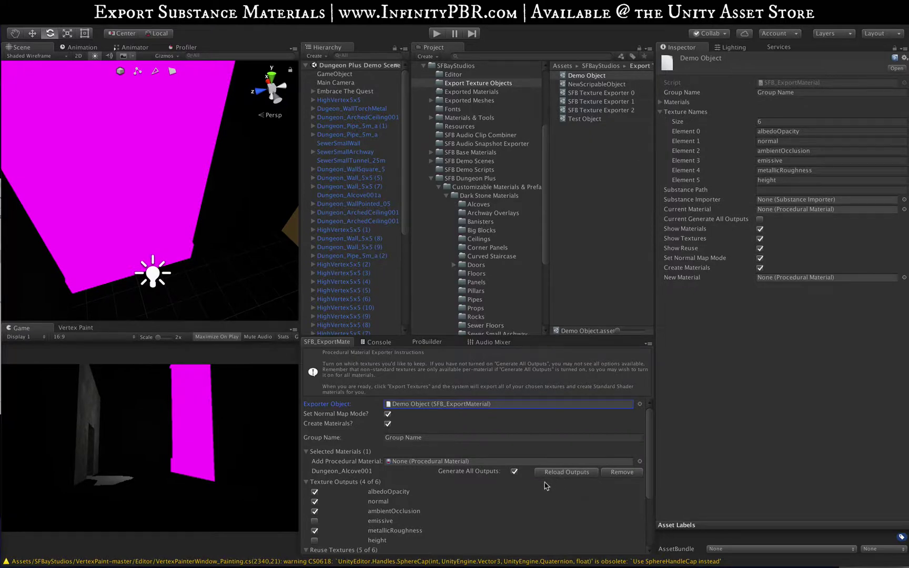
# Reload the outputs of the Dungeon_Alcove001 material and review the Texture Outputs and Reuse Textures lists
pyautogui.scroll(-1, 549, 487)
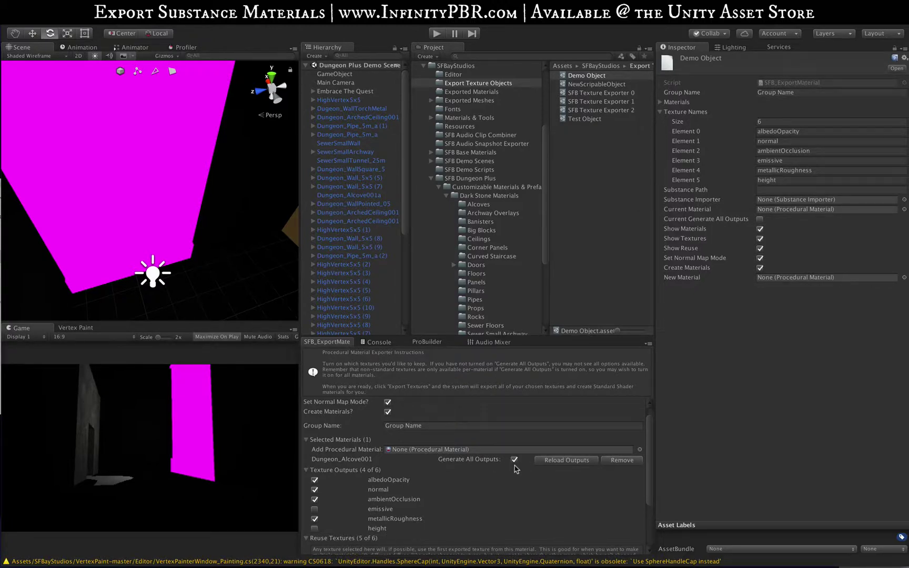
pyautogui.click(573, 462)
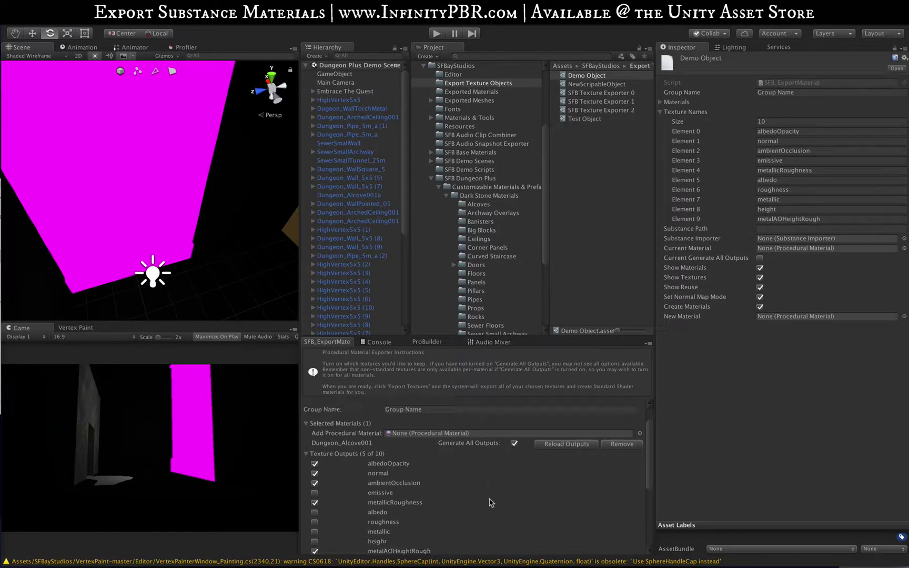
pyautogui.scroll(-3, 489, 501)
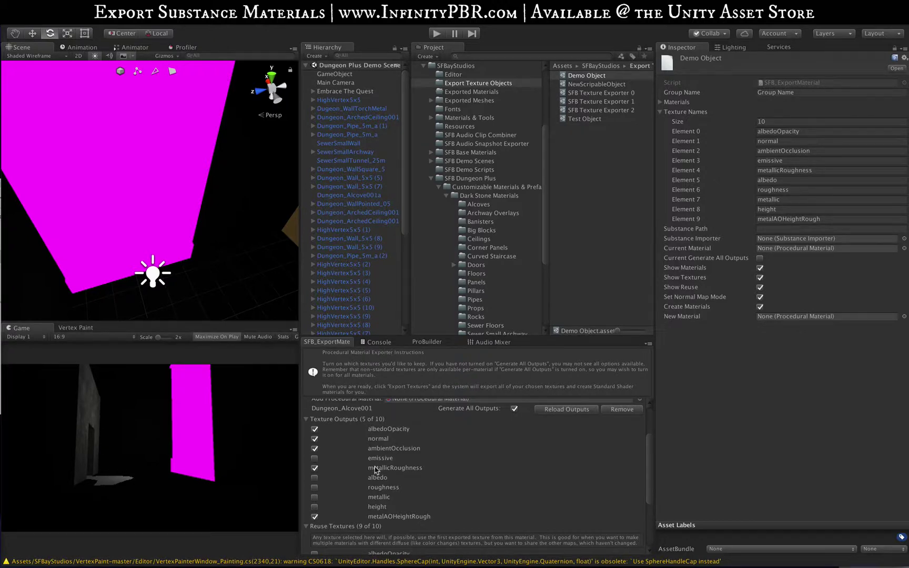
pyautogui.click(314, 466)
pyautogui.scroll(-5, 512, 469)
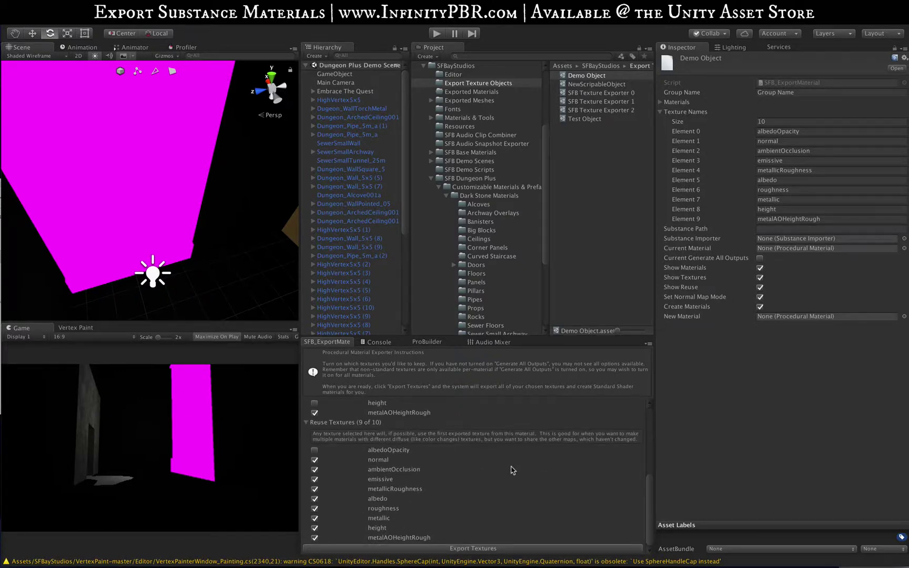
pyautogui.scroll(5, 311, 428)
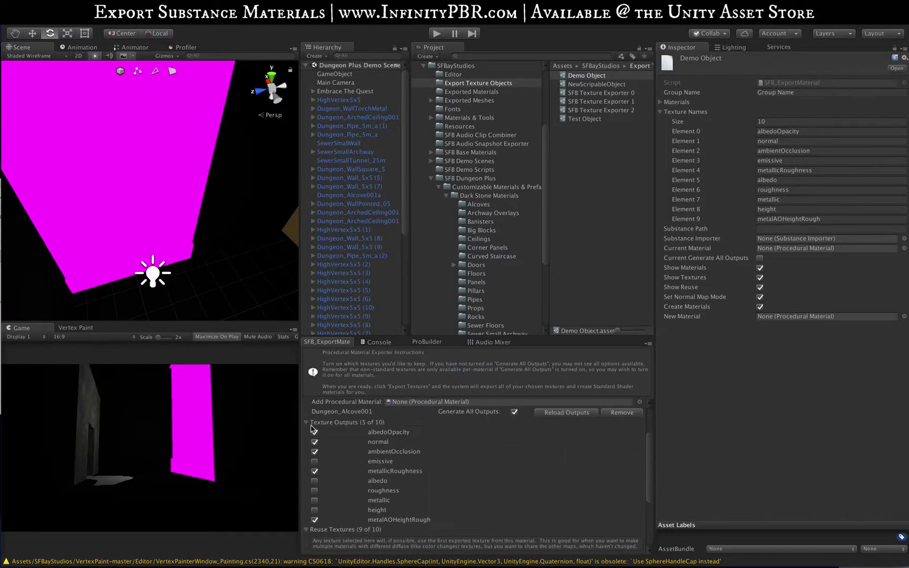
# Collapse the Texture Outputs, Selected Materials and Reuse Textures sections and export the Dungeon_Alcove001 textures
pyautogui.click(307, 436)
pyautogui.click(307, 406)
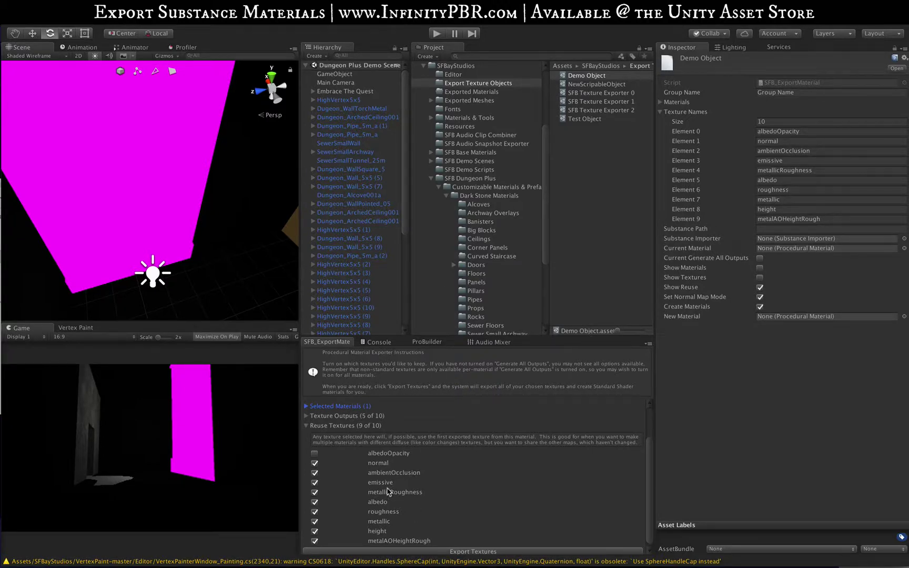
pyautogui.scroll(1, 416, 456)
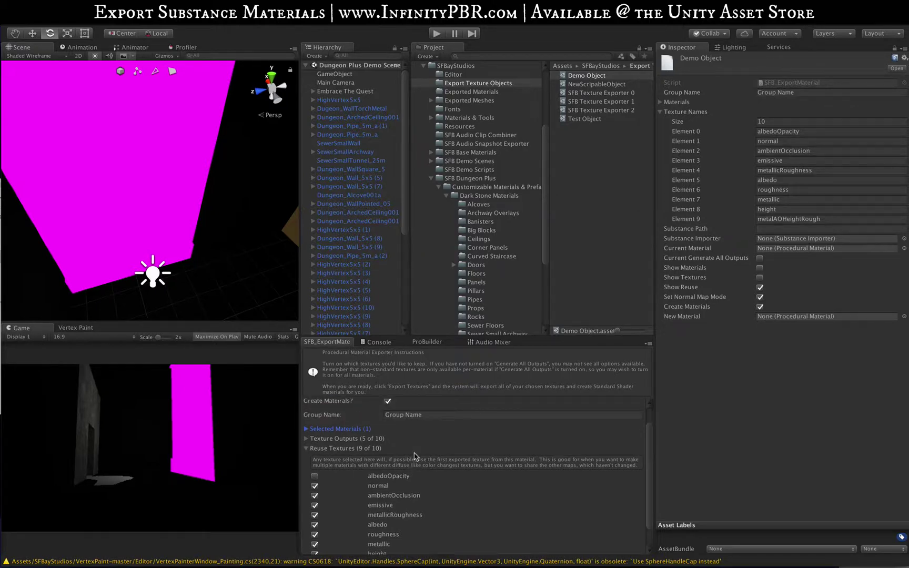
pyautogui.scroll(-1, 416, 456)
pyautogui.click(316, 424)
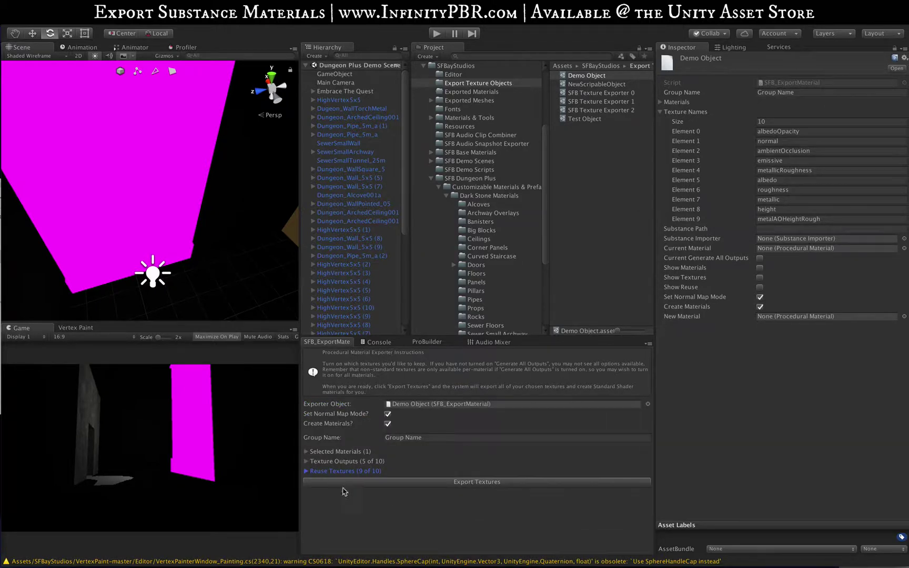
pyautogui.click(472, 482)
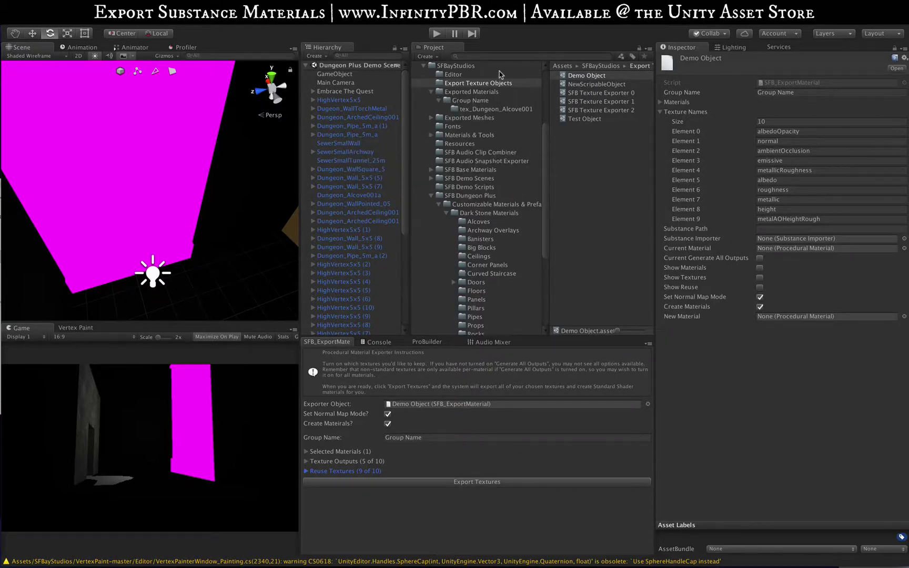
# Inspect the exported textures in the tex_Dungeon_Alcove001 folder under Exported Materials, including the ambient occlusion, metalAOHeightRough and normal maps
pyautogui.click(471, 93)
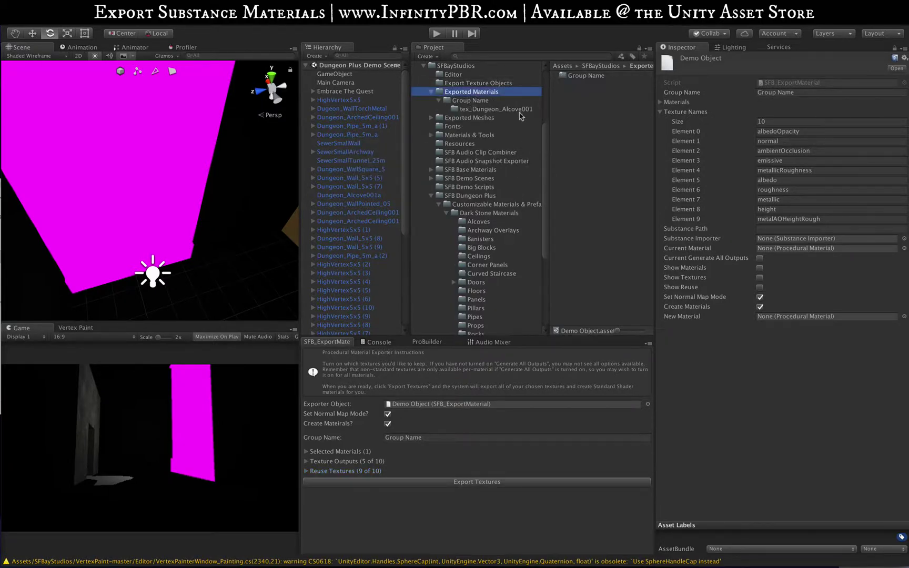
pyautogui.click(470, 102)
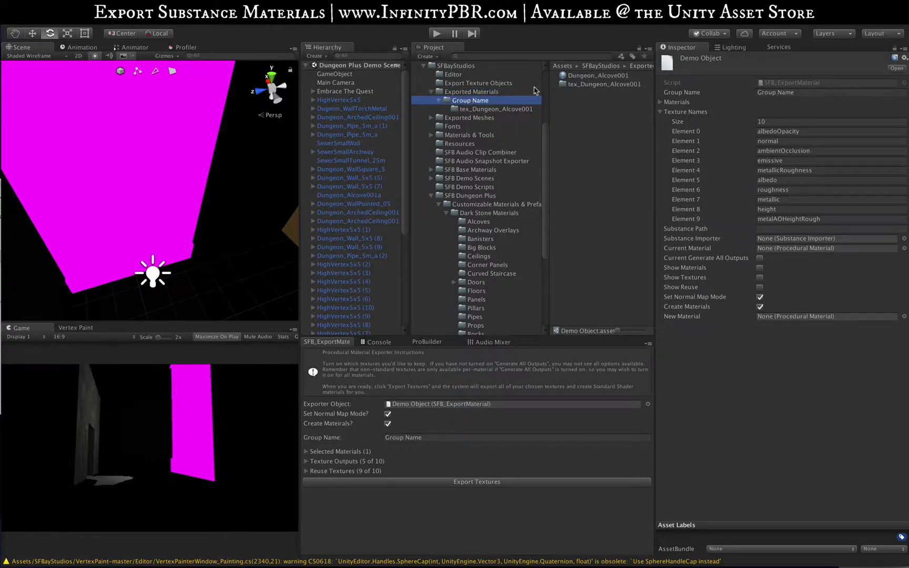
pyautogui.click(499, 110)
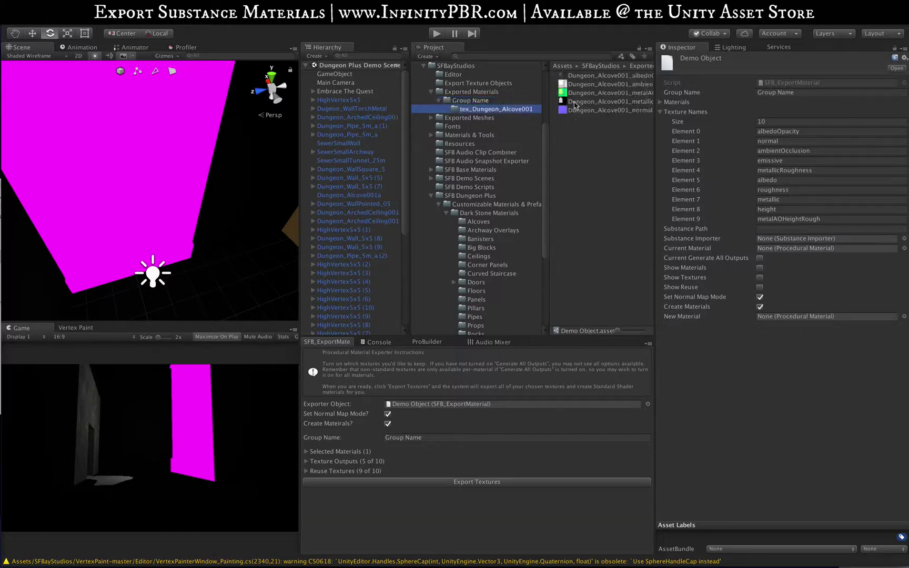
pyautogui.click(579, 76)
pyautogui.click(611, 84)
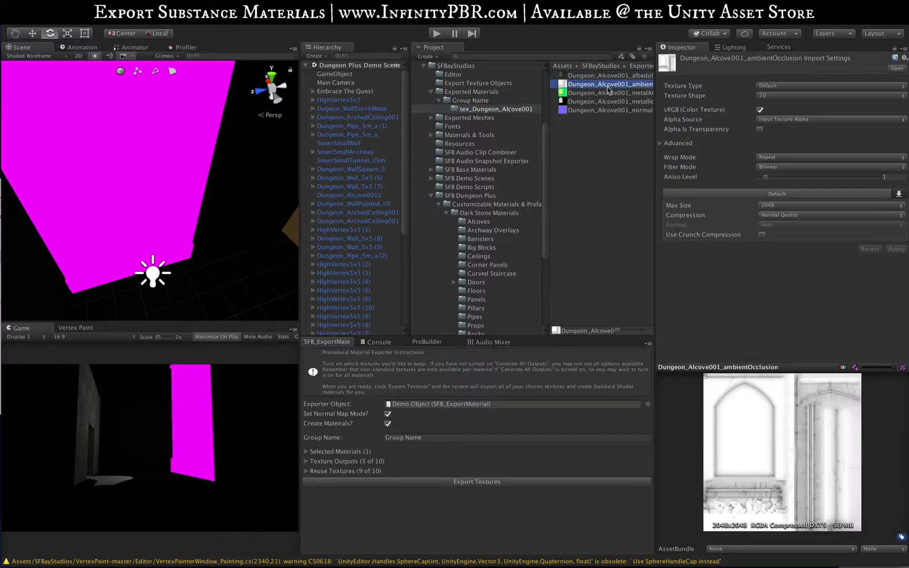
pyautogui.click(612, 93)
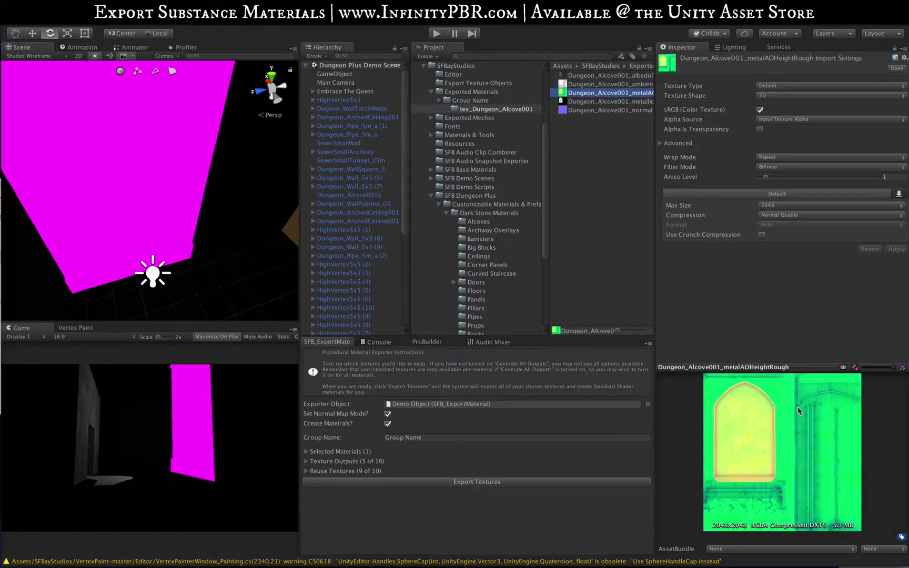
pyautogui.click(589, 110)
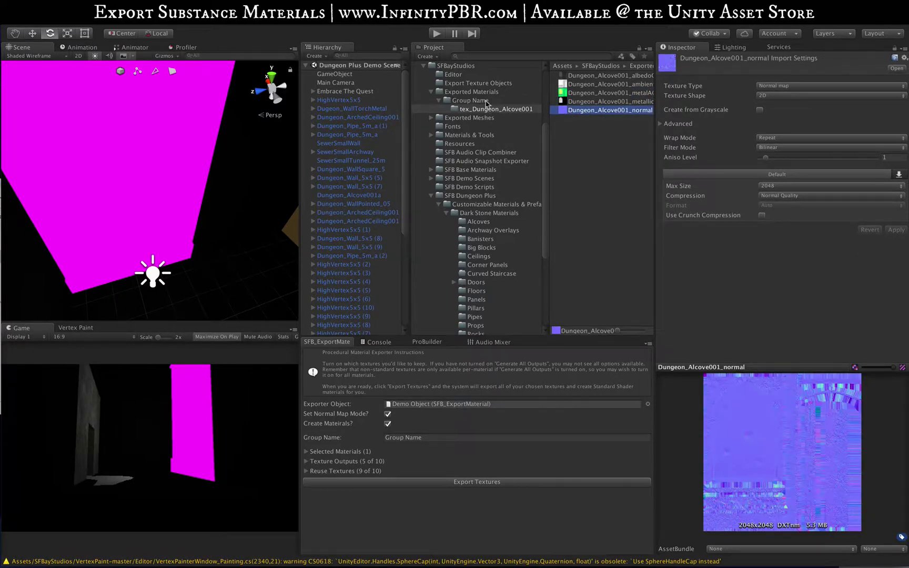
# Inspect the exported Dungeon_Alcove001 material and locate the textures assigned to its albedo, metallic, normal and occlusion maps
pyautogui.click(484, 101)
pyautogui.click(592, 76)
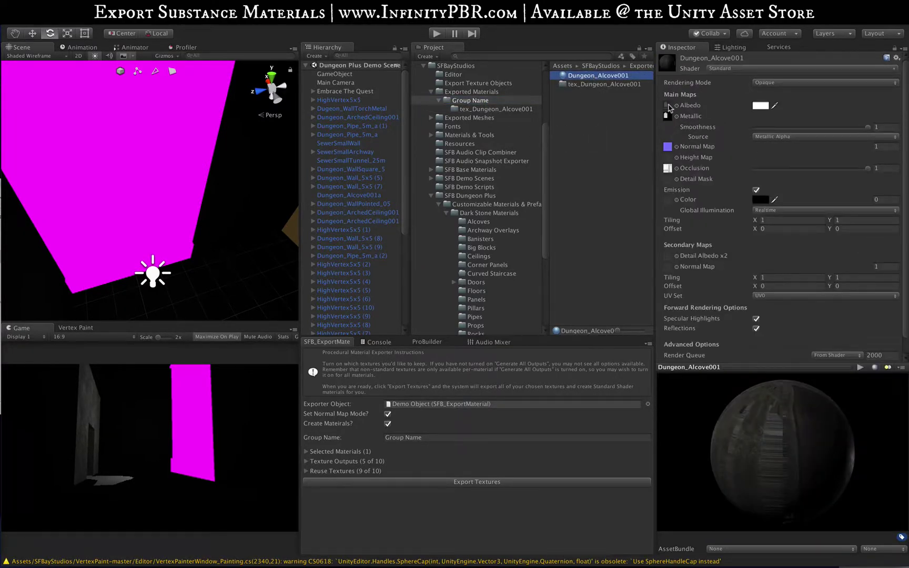
pyautogui.click(668, 106)
pyautogui.click(668, 116)
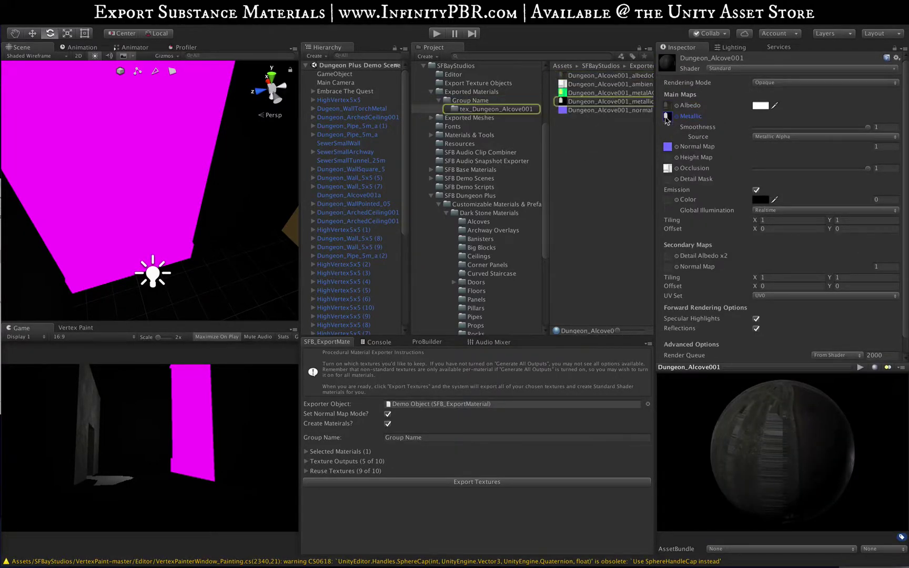
pyautogui.click(667, 146)
pyautogui.click(667, 168)
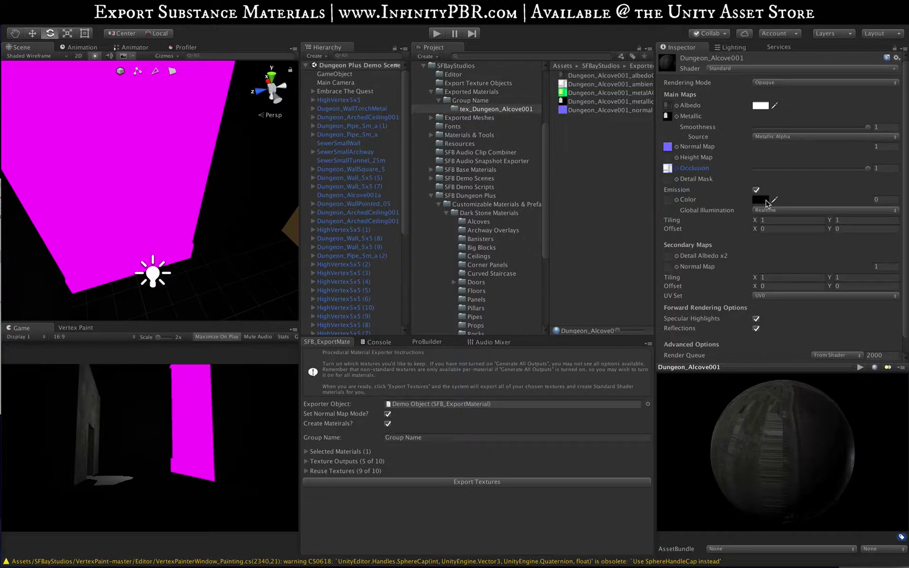
# Apply the exported Dungeon_Alcove001 material from the Group Name folder to the magenta alcove in the scene
pyautogui.click(482, 101)
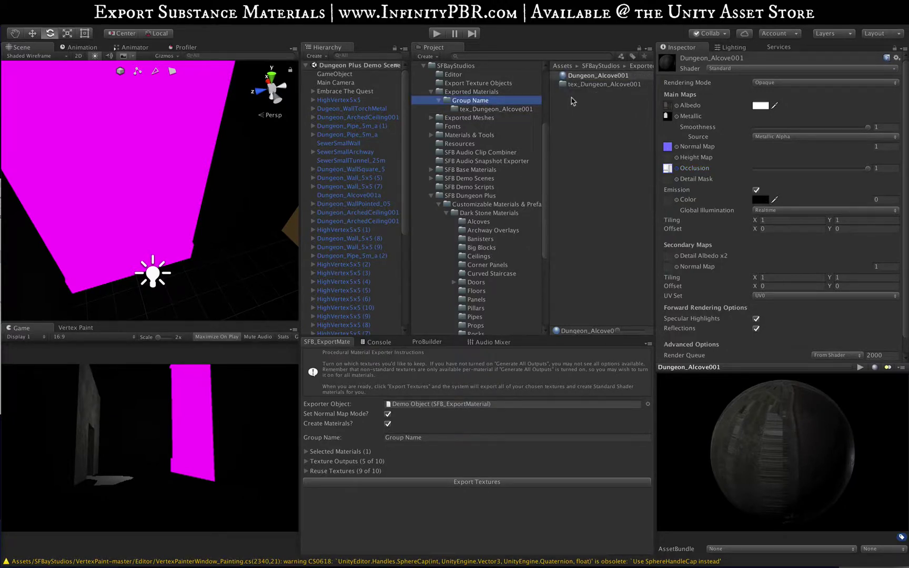
pyautogui.moveTo(578, 76); pyautogui.dragTo(520, 74)
pyautogui.moveTo(151, 138); pyautogui.dragTo(149, 139)
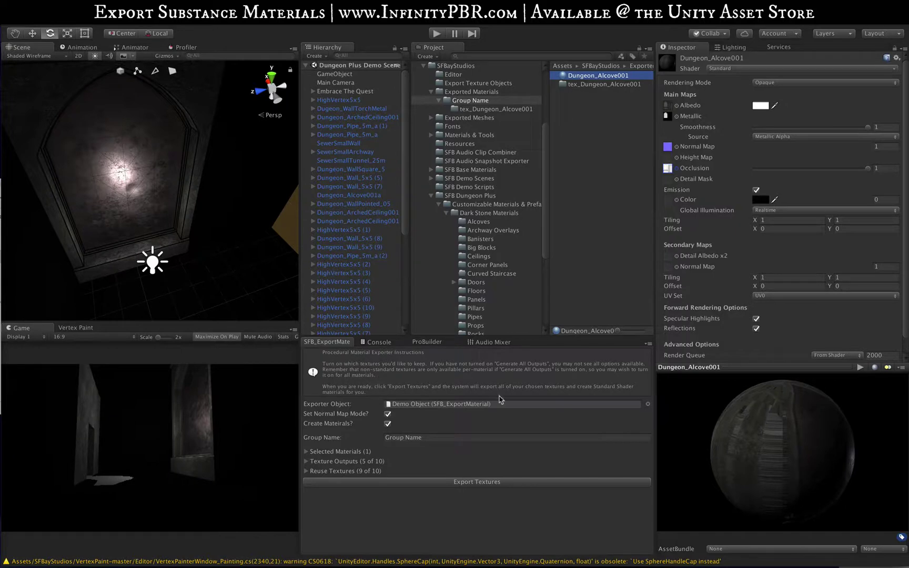
# Add the procedural materials Dungeon_ArchwayShapeA_A, Dungeon_ArchwayShapeA_B and Dungeon_ArchwayShapeA_C to the exporter's Selected Materials
pyautogui.click(306, 451)
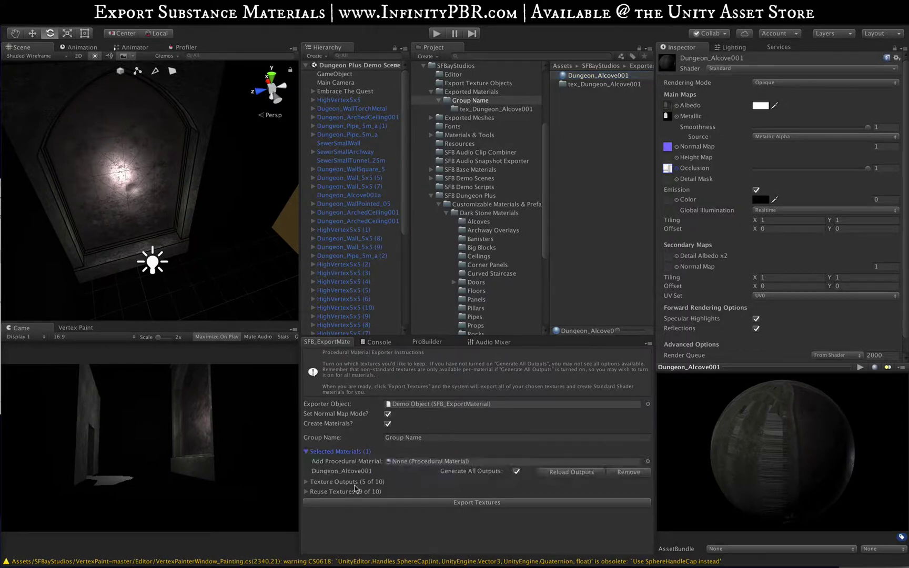
pyautogui.click(647, 461)
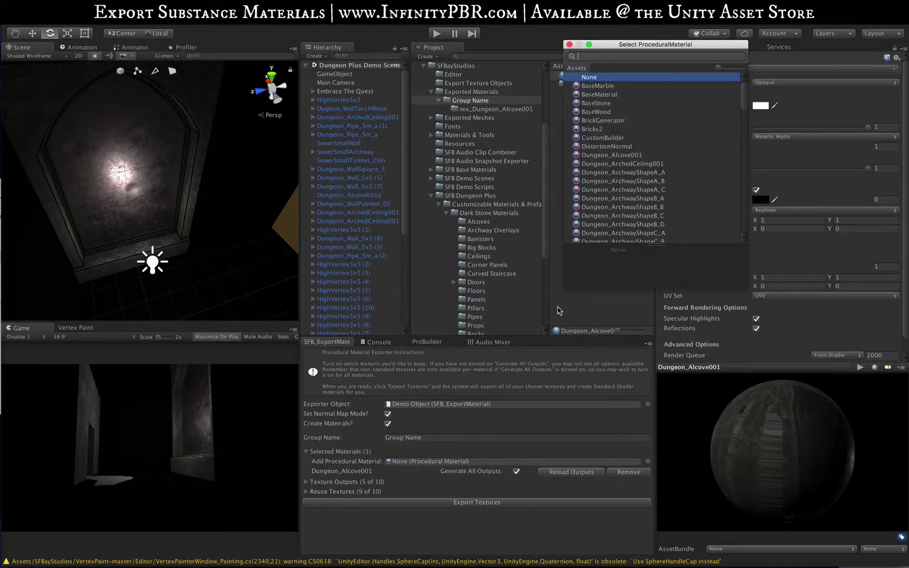
pyautogui.click(635, 173)
pyautogui.click(634, 181)
pyautogui.click(631, 190)
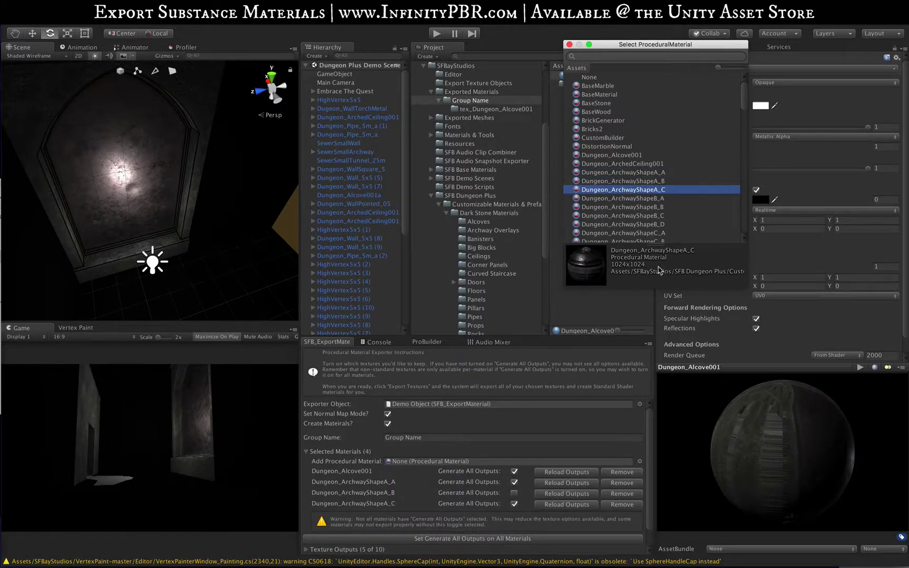
pyautogui.click(569, 45)
# Review the available Texture Outputs and enable Generate All Outputs for Dungeon_ArchwayShapeA_B
pyautogui.scroll(-2, 445, 464)
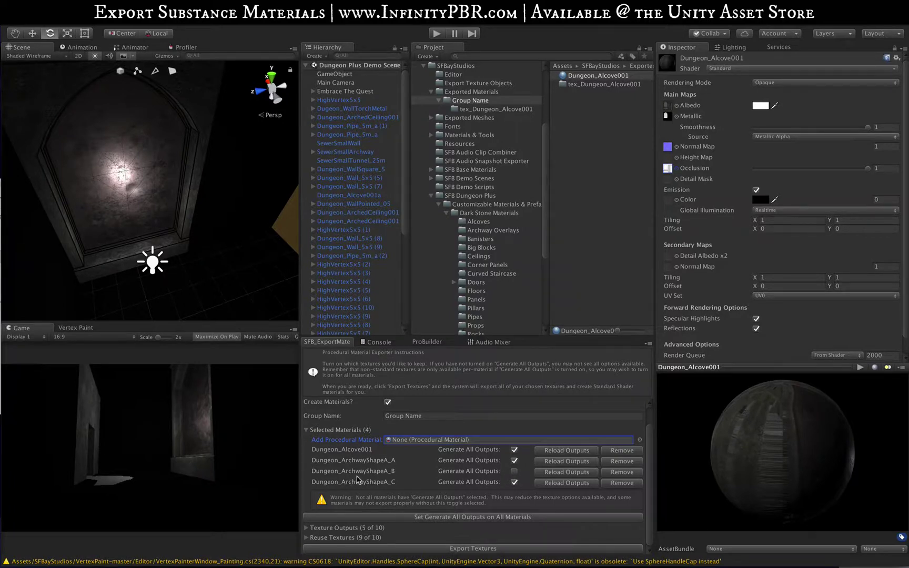
pyautogui.click(307, 527)
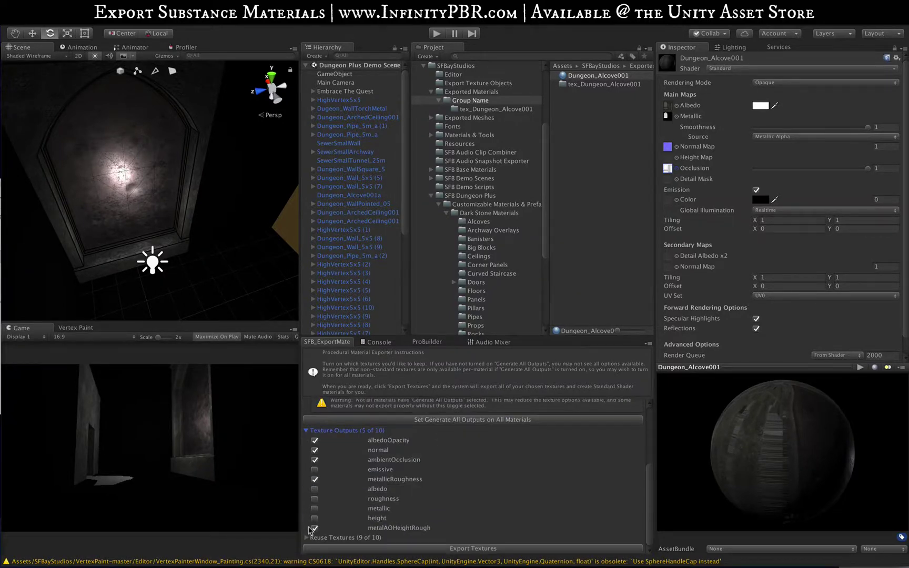
pyautogui.scroll(5, 394, 531)
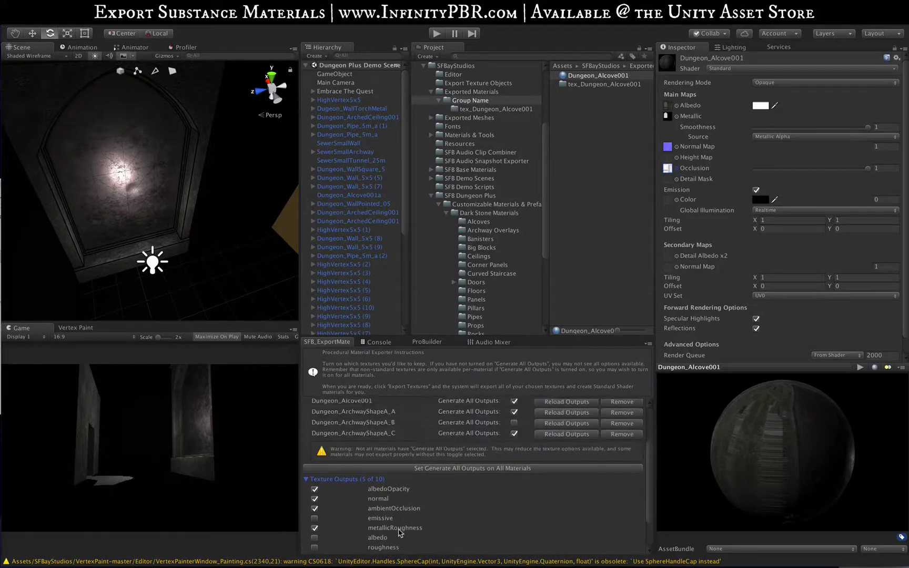
pyautogui.click(308, 539)
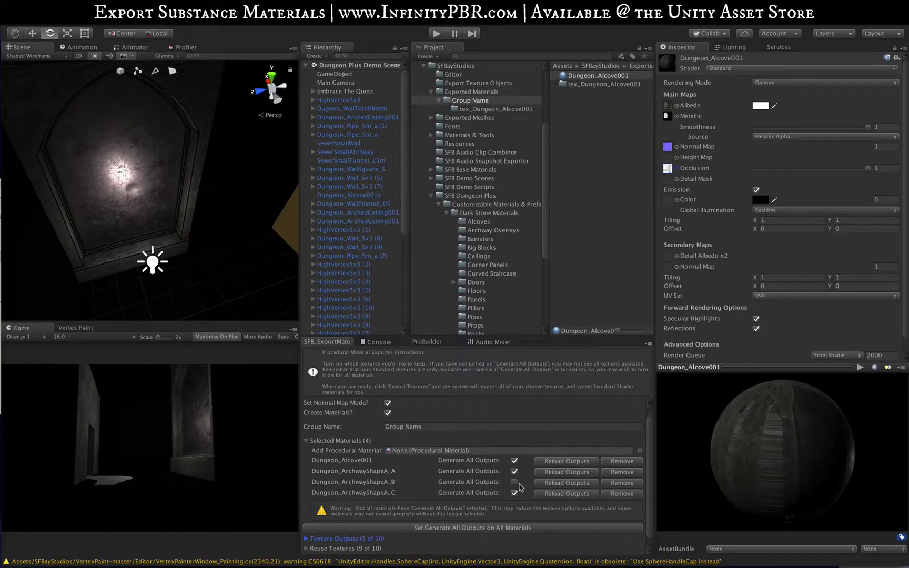
pyautogui.click(518, 484)
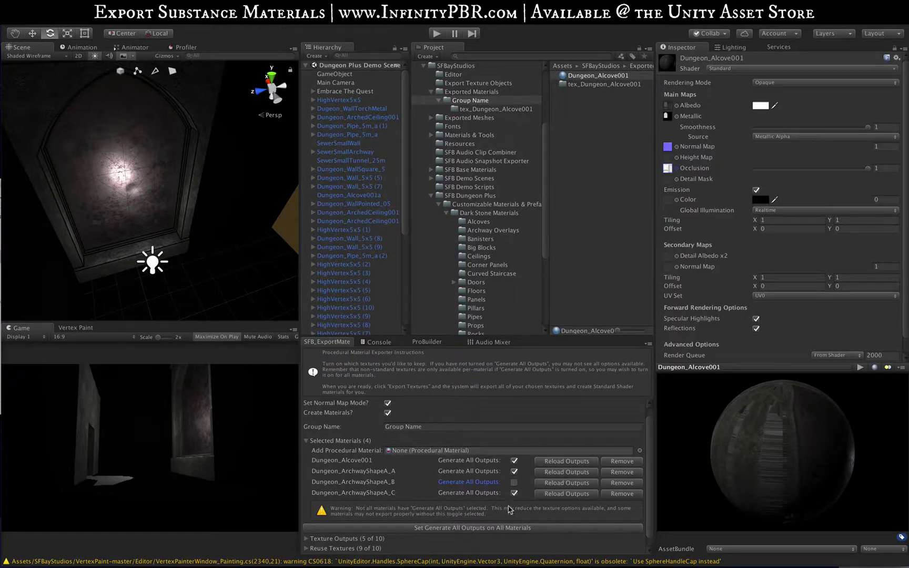
pyautogui.click(514, 483)
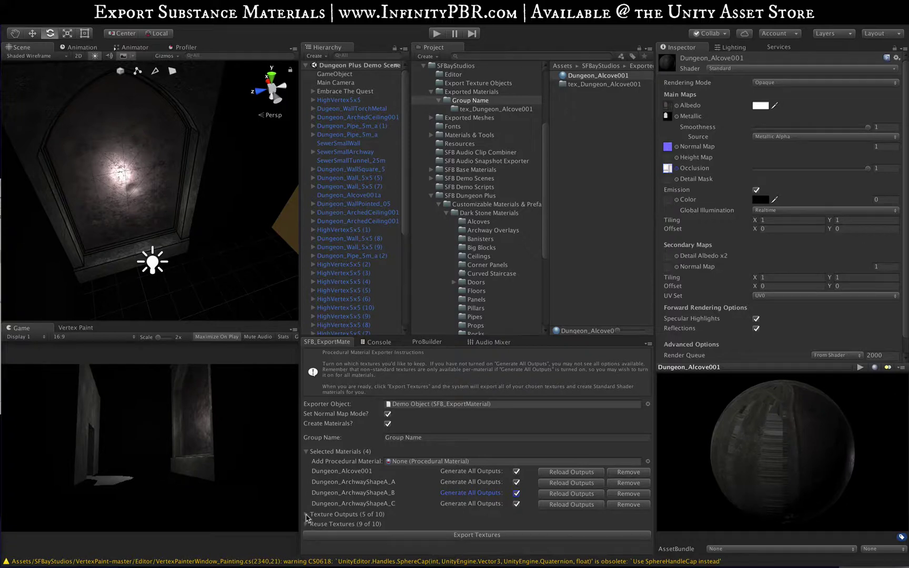
# Check the Texture Outputs and Reuse Textures sections, collapse them, and export the textures of all selected materials
pyautogui.click(306, 515)
pyautogui.click(306, 503)
pyautogui.click(306, 525)
pyautogui.click(305, 525)
pyautogui.click(497, 535)
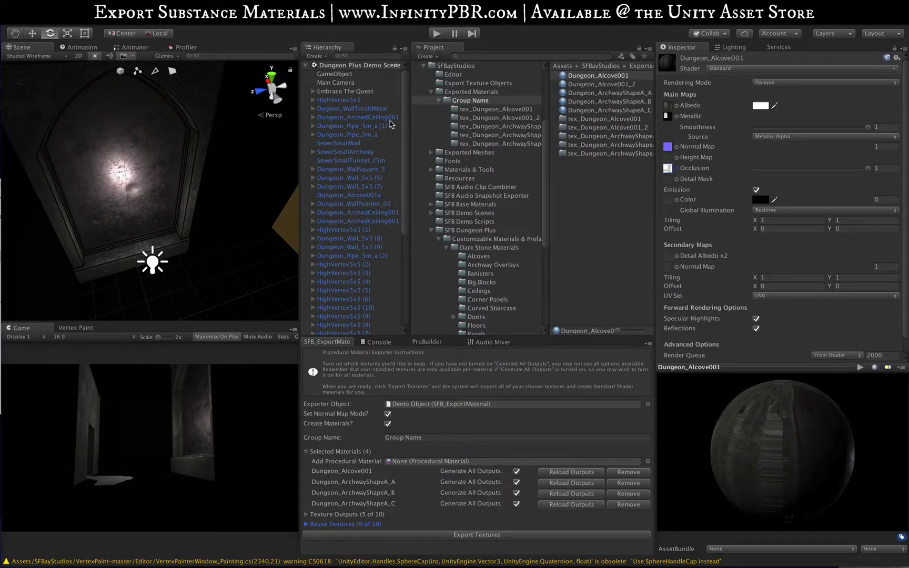
# Widen the Project window and its folder column to make room for the exported folder names
pyautogui.moveTo(409, 119); pyautogui.dragTo(407, 119)
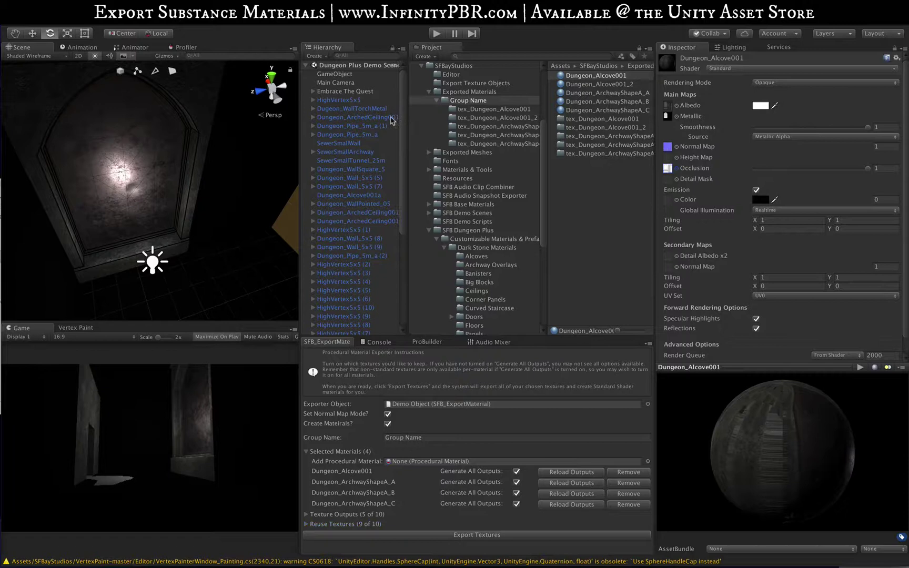
pyautogui.click(551, 169)
pyautogui.moveTo(655, 172); pyautogui.dragTo(679, 173)
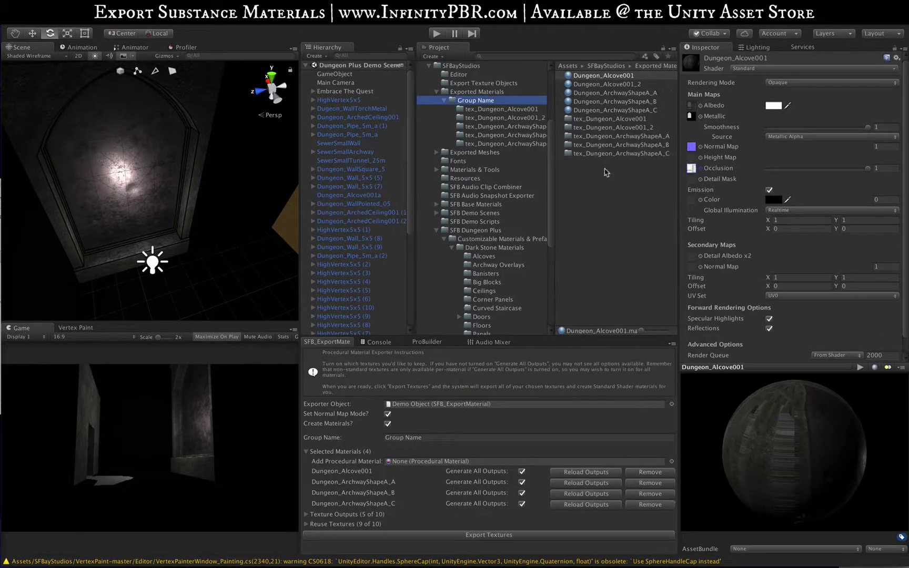
pyautogui.moveTo(556, 169); pyautogui.dragTo(571, 170)
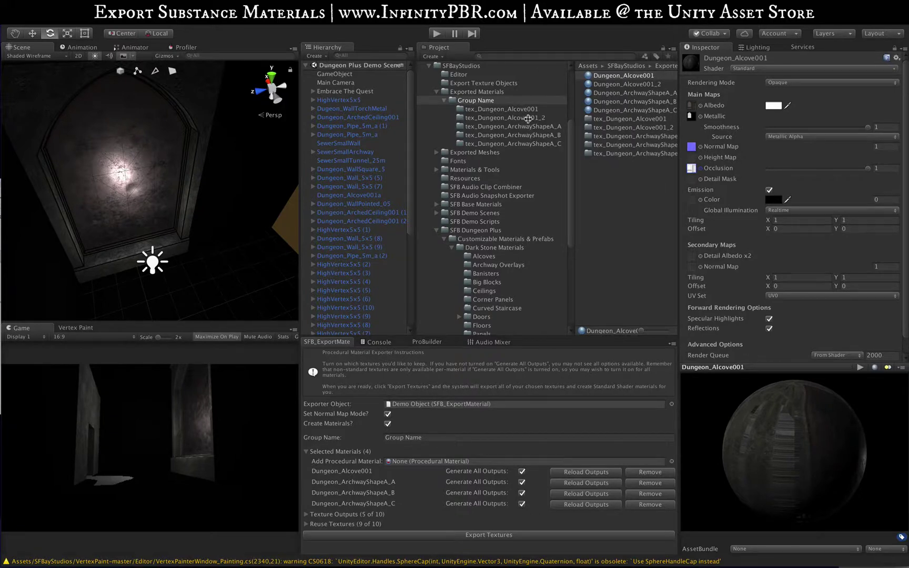
# Inspect the albedo texture in tex_Dungeon_Alcove001_2 and locate the albedo, metallic, normal and occlusion textures assigned to the Dungeon_Alcove001_2 material
pyautogui.click(528, 117)
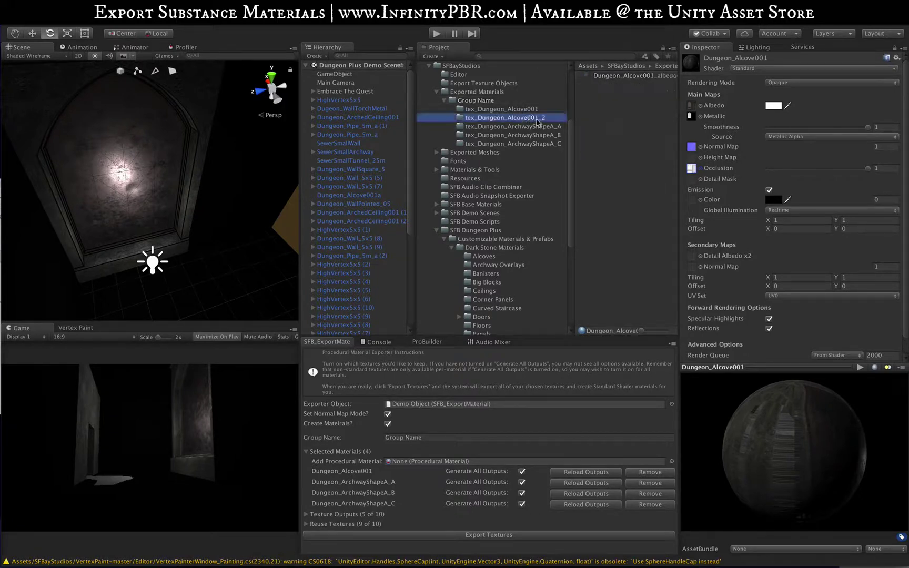
pyautogui.click(599, 76)
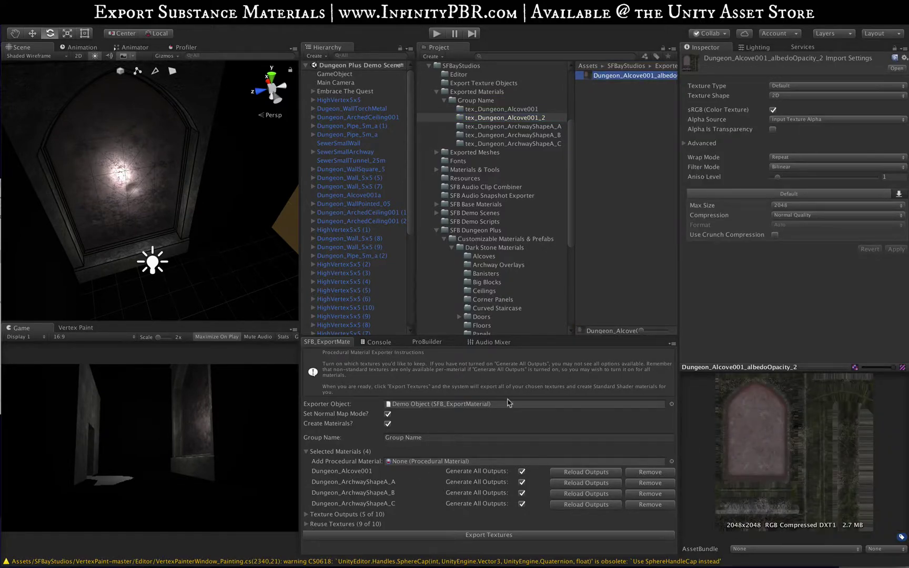
pyautogui.click(505, 100)
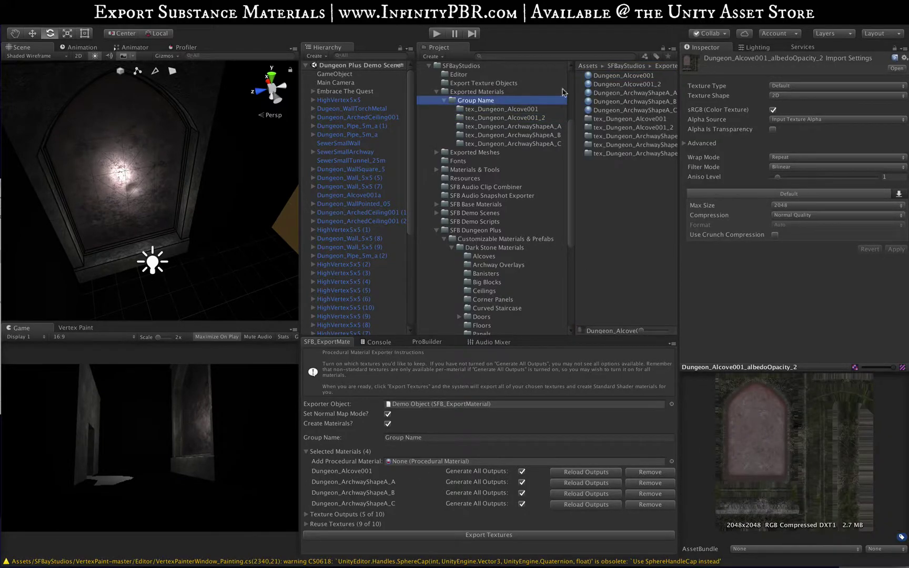
pyautogui.click(623, 84)
pyautogui.click(692, 105)
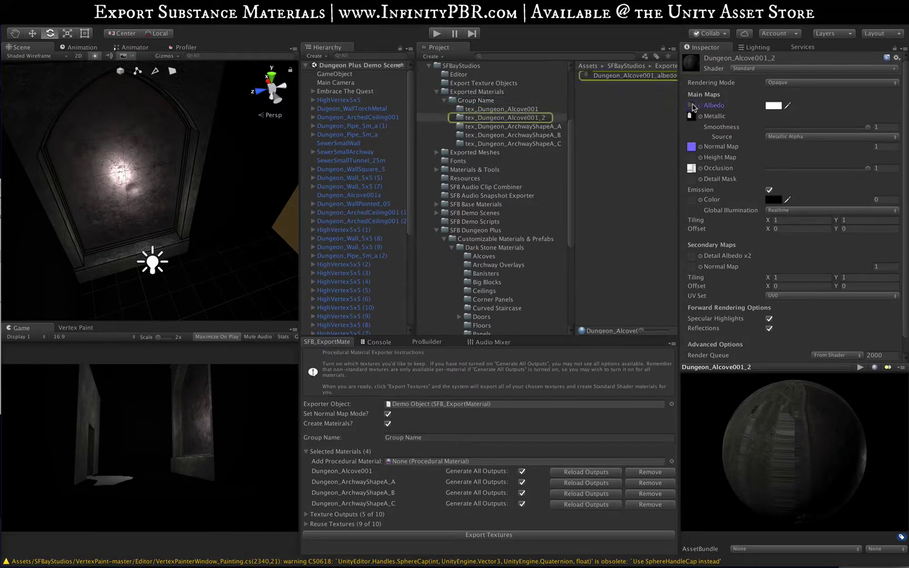
pyautogui.click(691, 116)
pyautogui.click(691, 146)
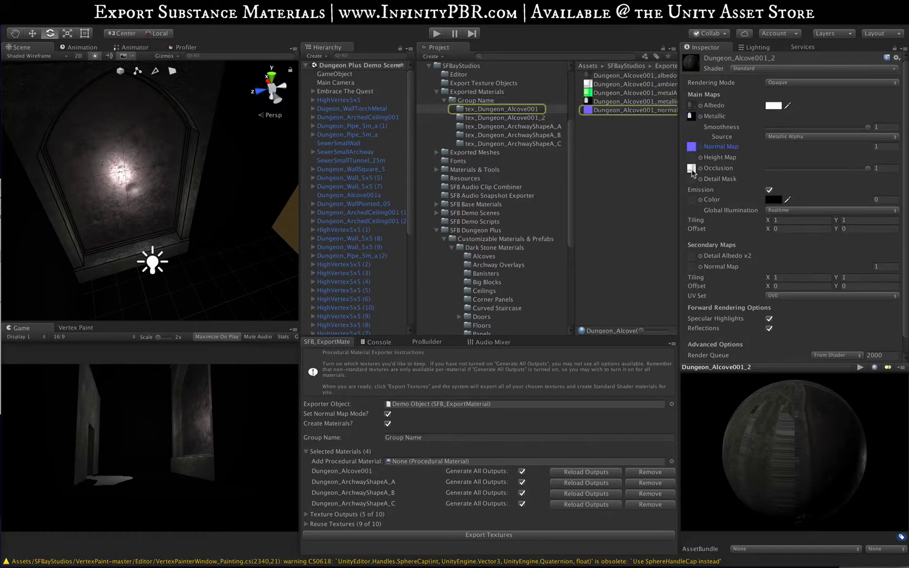
pyautogui.click(692, 168)
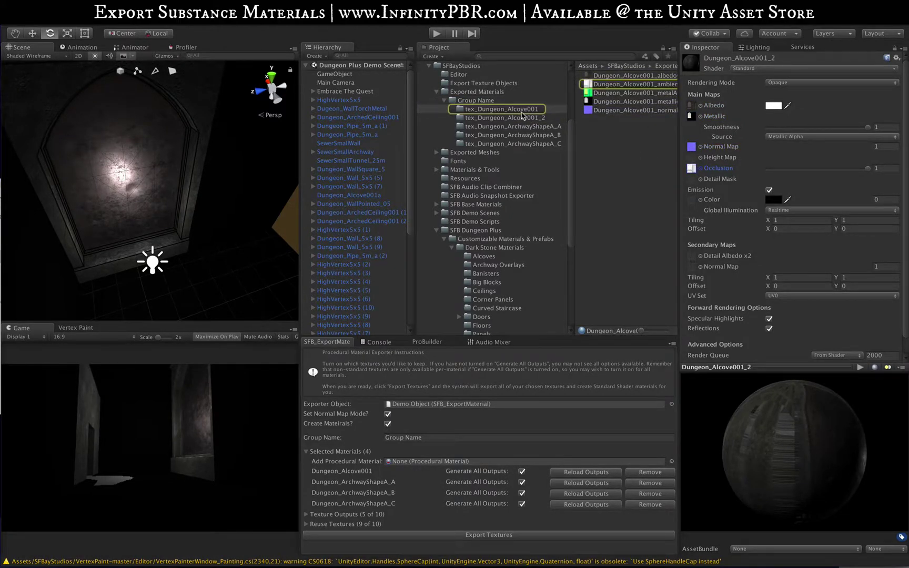
# Inspect the exported texture folders and materials of Dungeon_ArchwayShapeA_A, A_B and A_C, and reselect the Dungeon_Alcove001_2 material
pyautogui.click(528, 127)
pyautogui.click(527, 135)
pyautogui.click(524, 143)
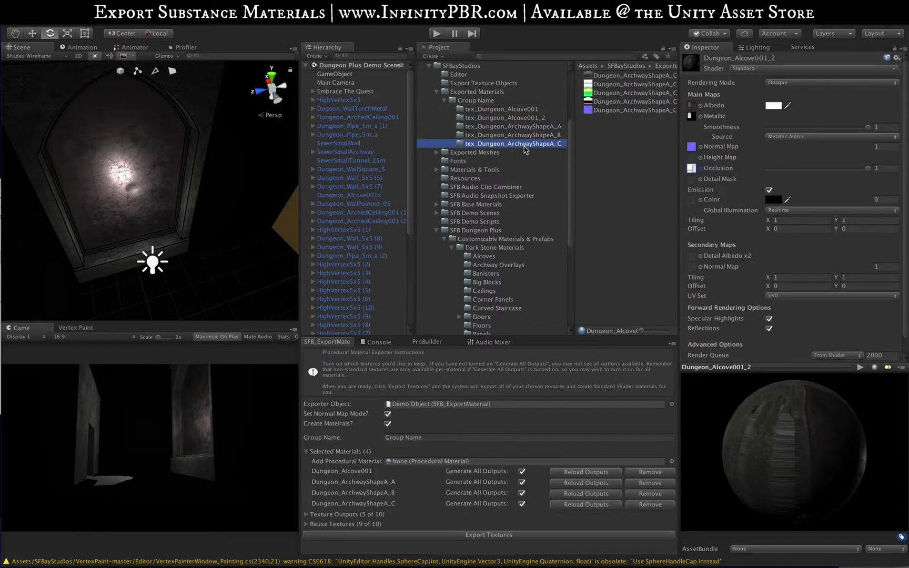
pyautogui.click(479, 100)
pyautogui.click(598, 93)
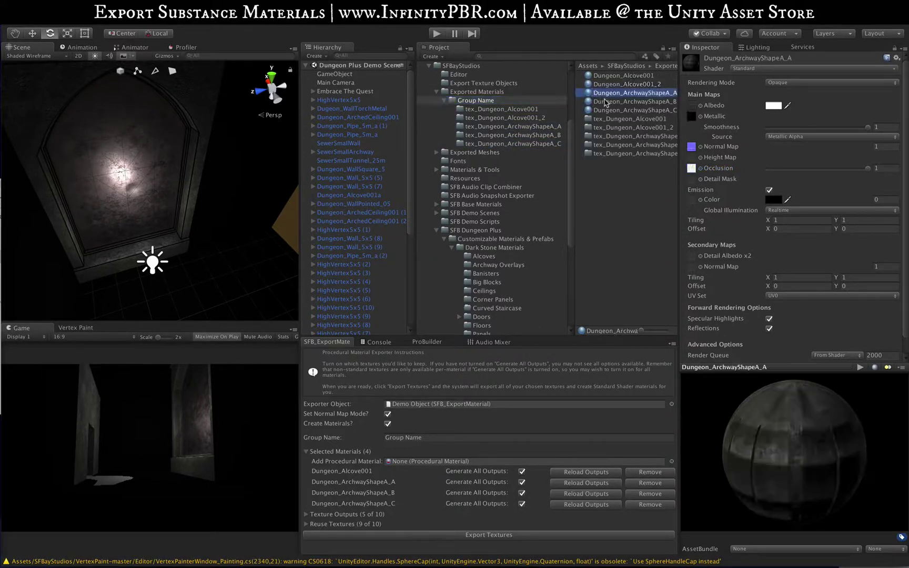
pyautogui.click(604, 101)
pyautogui.click(603, 110)
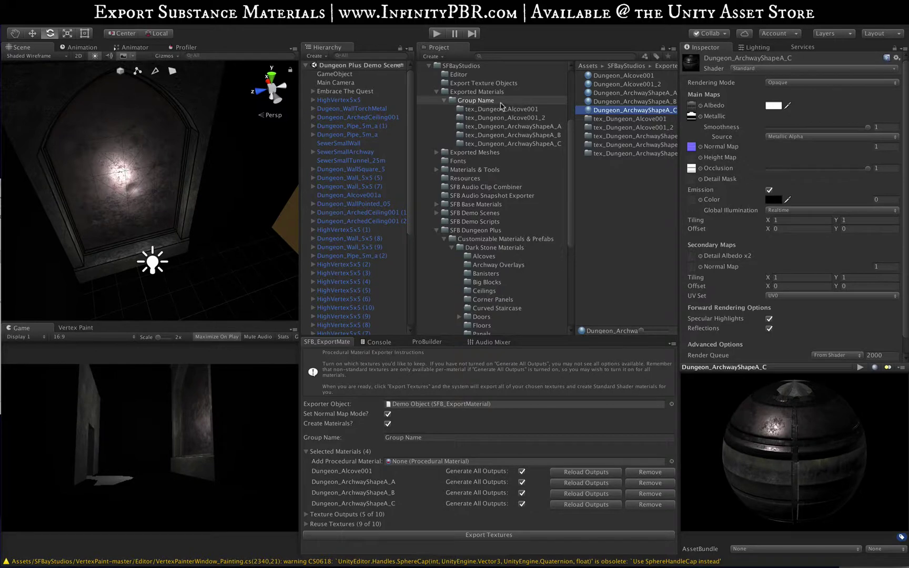
pyautogui.click(638, 84)
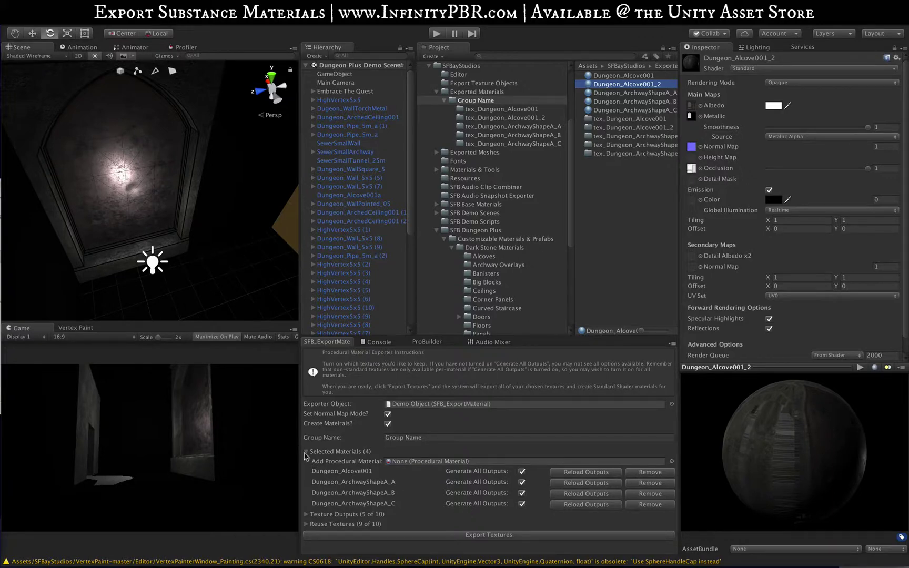
# Collapse the Selected Materials section, switch to MonoDevelop to review the SFB_ExportMaterialEditor.cs script, and return to Unity
pyautogui.click(307, 454)
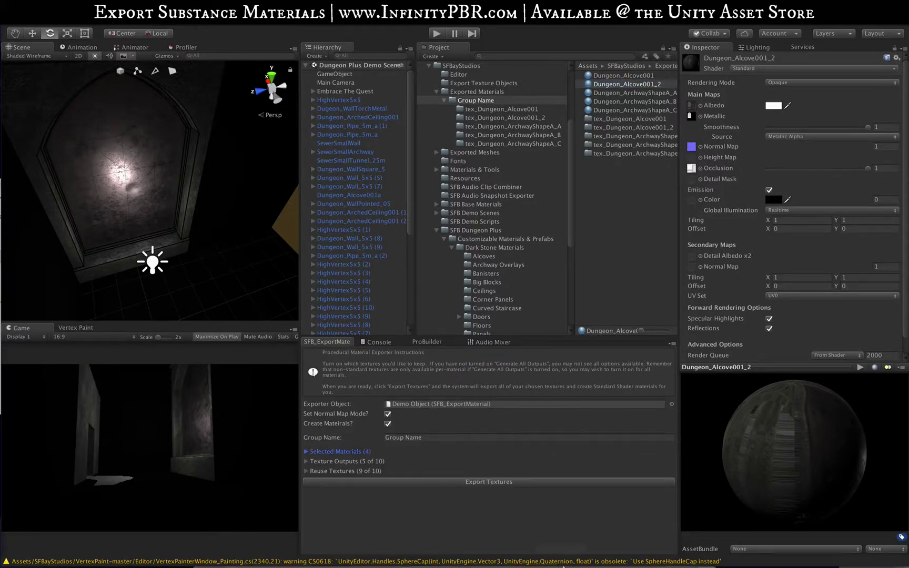
pyautogui.click(627, 556)
pyautogui.scroll(-20, 621, 230)
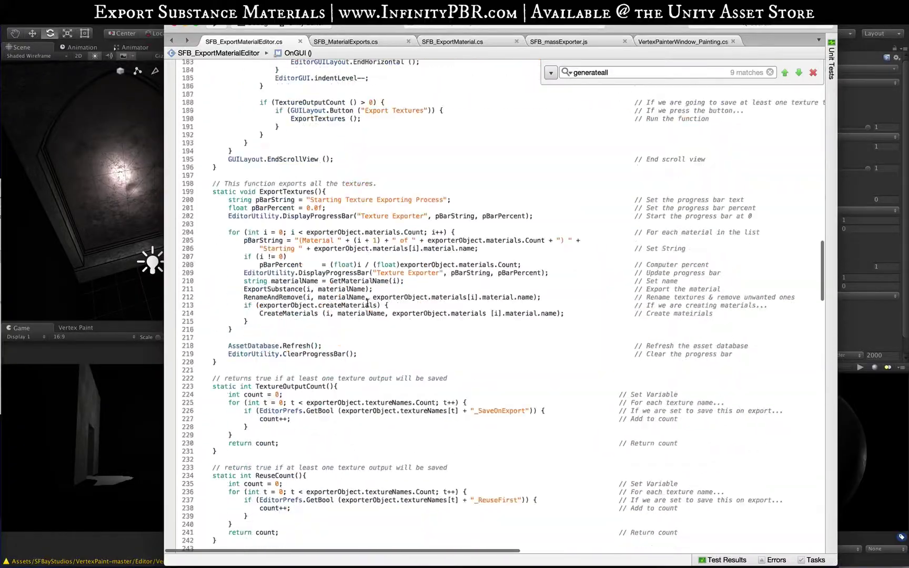
pyautogui.scroll(-13, 622, 230)
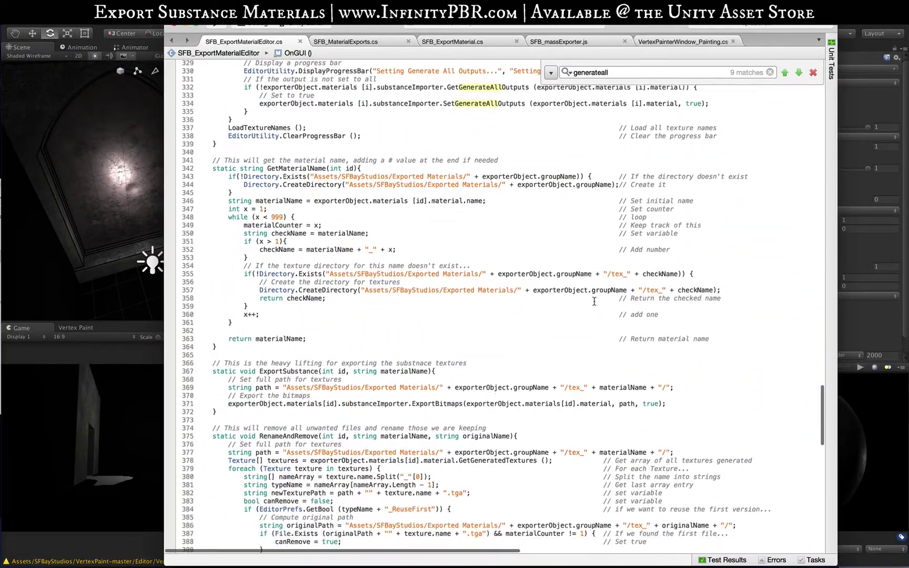
pyautogui.scroll(20, 594, 301)
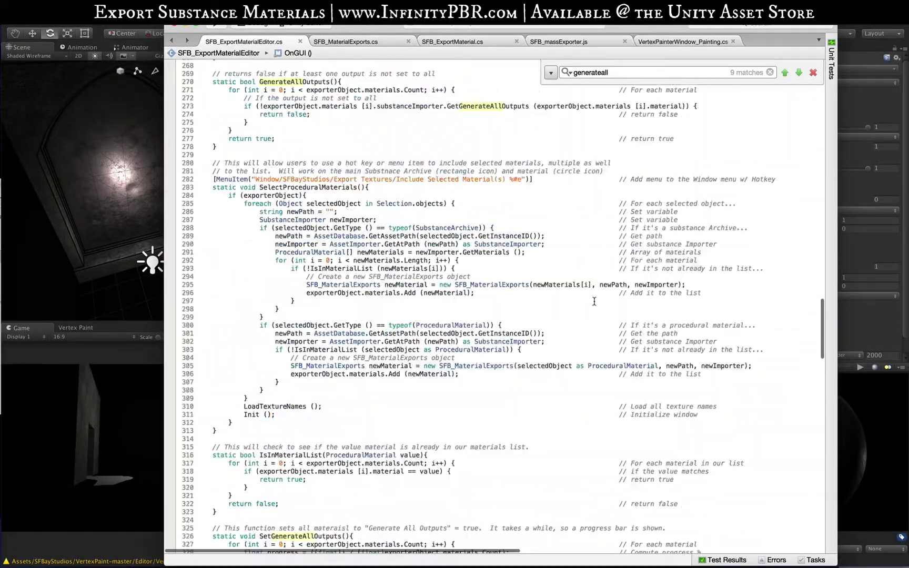
pyautogui.scroll(5, 594, 301)
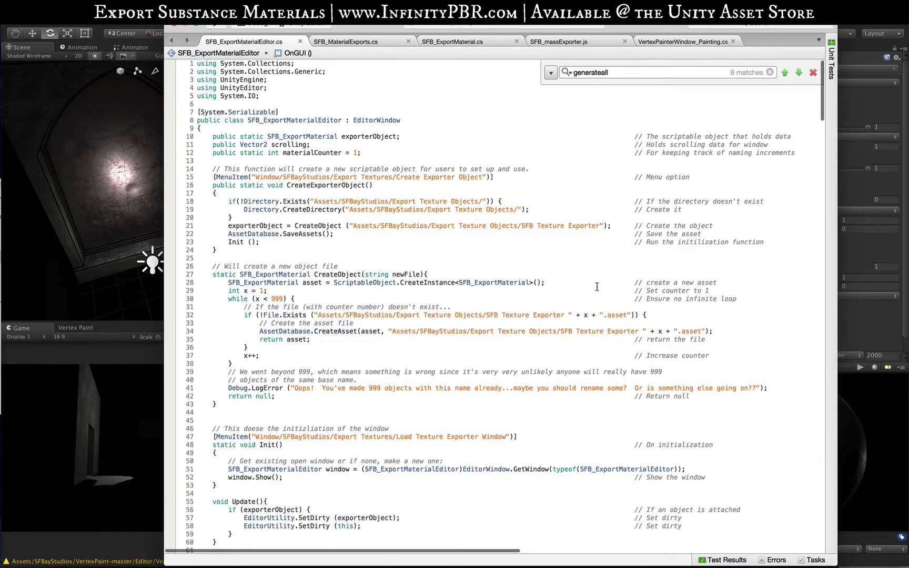
pyautogui.click(92, 25)
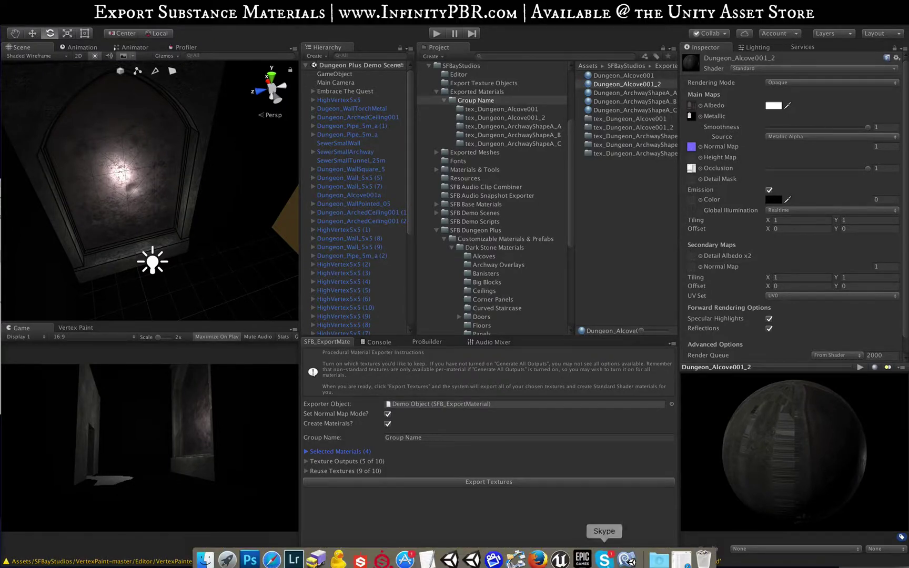
# Examine the CreateExporterObject function of SFB_ExportMaterialEditor.cs in MonoDevelop and return to Unity
pyautogui.click(626, 555)
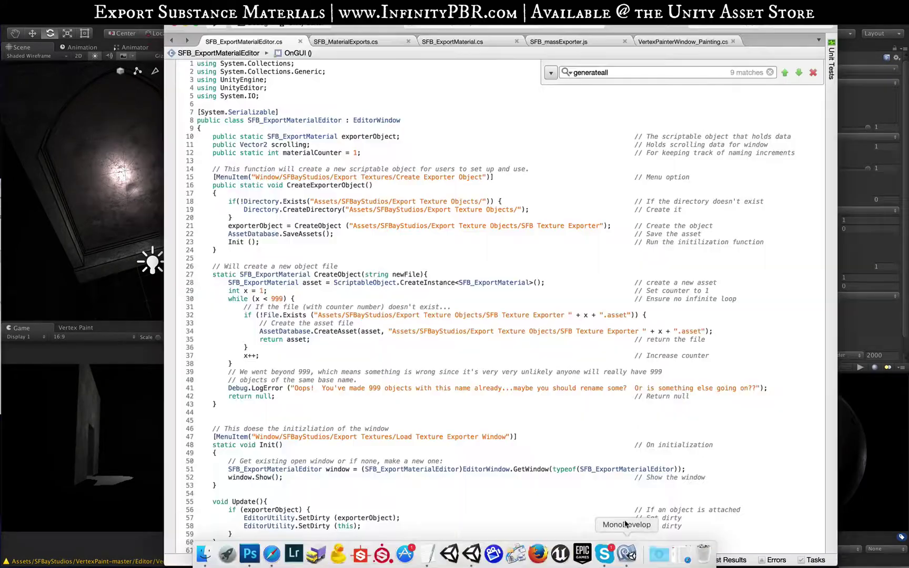
pyautogui.click(355, 232)
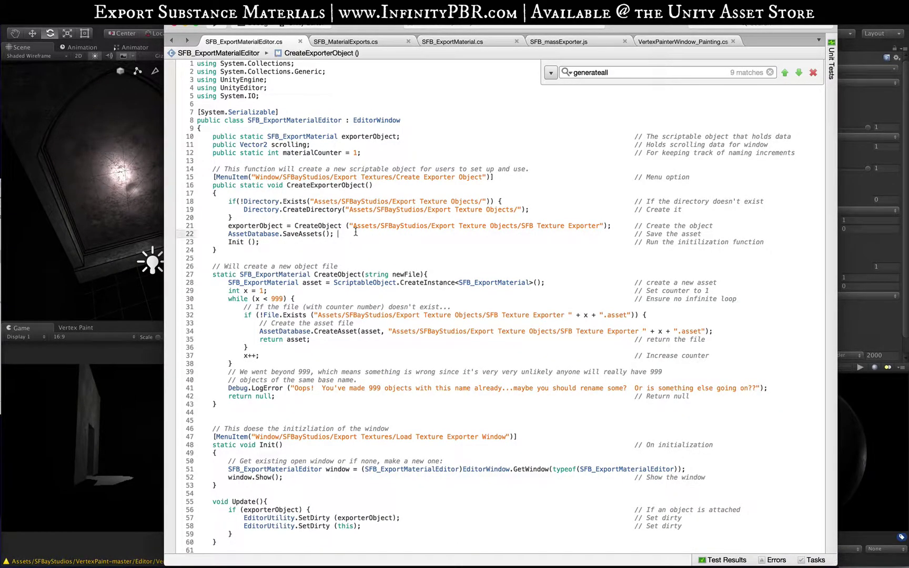
pyautogui.click(138, 26)
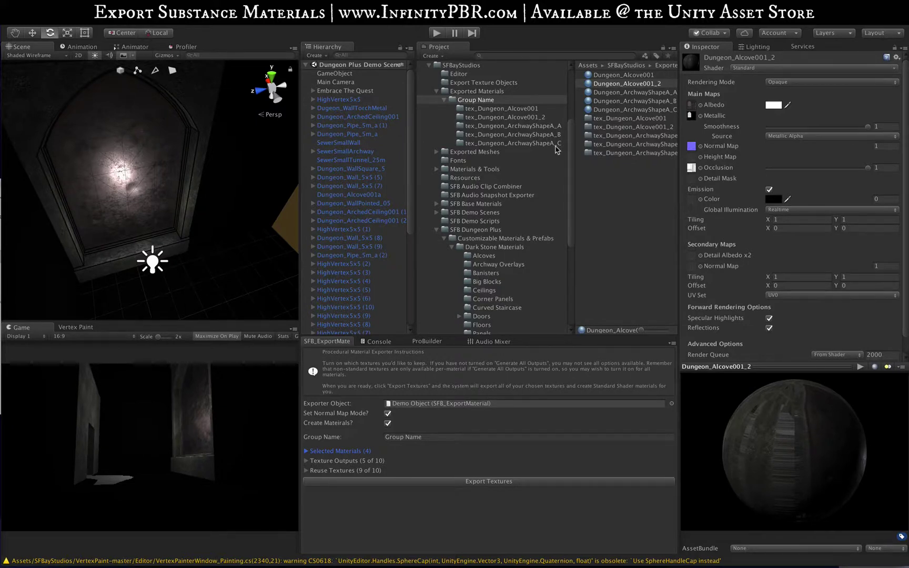
# Delete the SFB_massExporterEditor script from the SFBayStudios Editor folder and confirm its removal
pyautogui.click(467, 74)
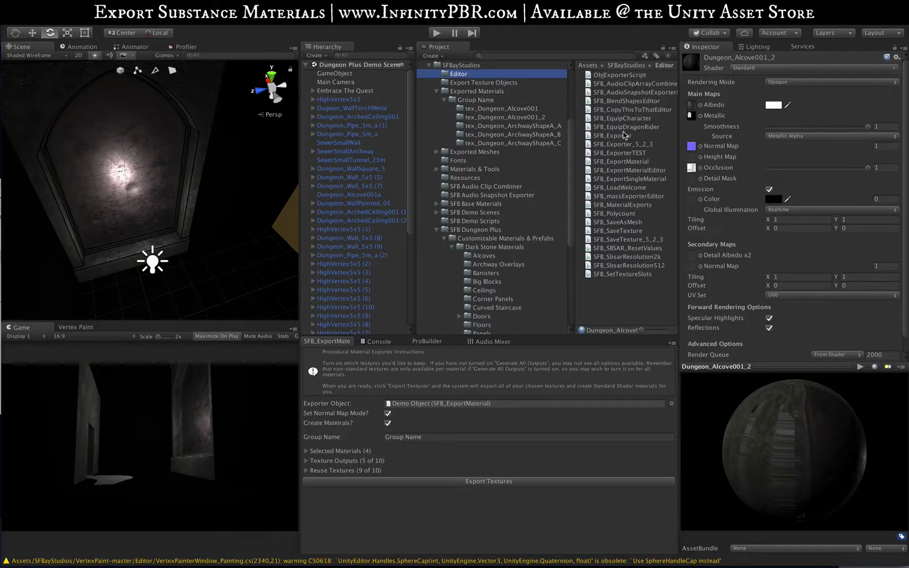
pyautogui.click(599, 197)
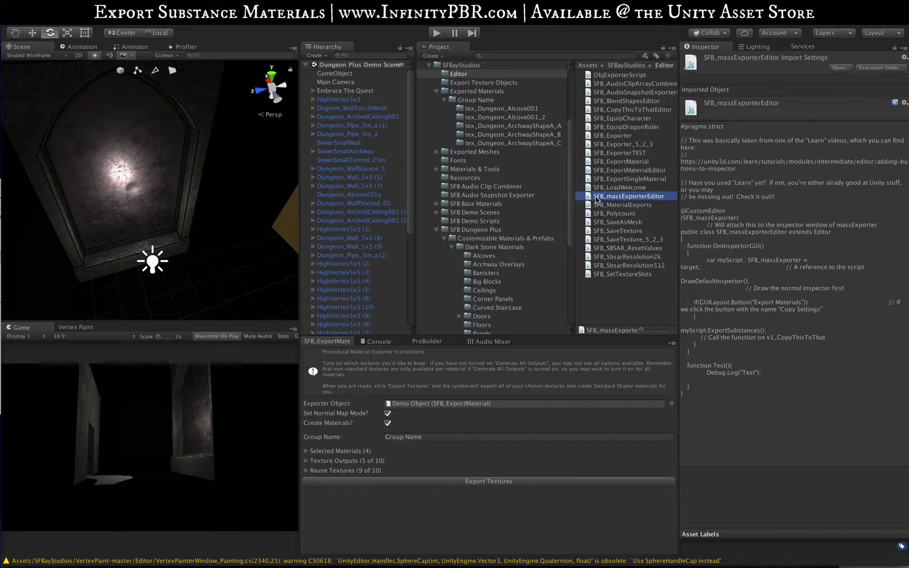
pyautogui.rightClick(622, 195)
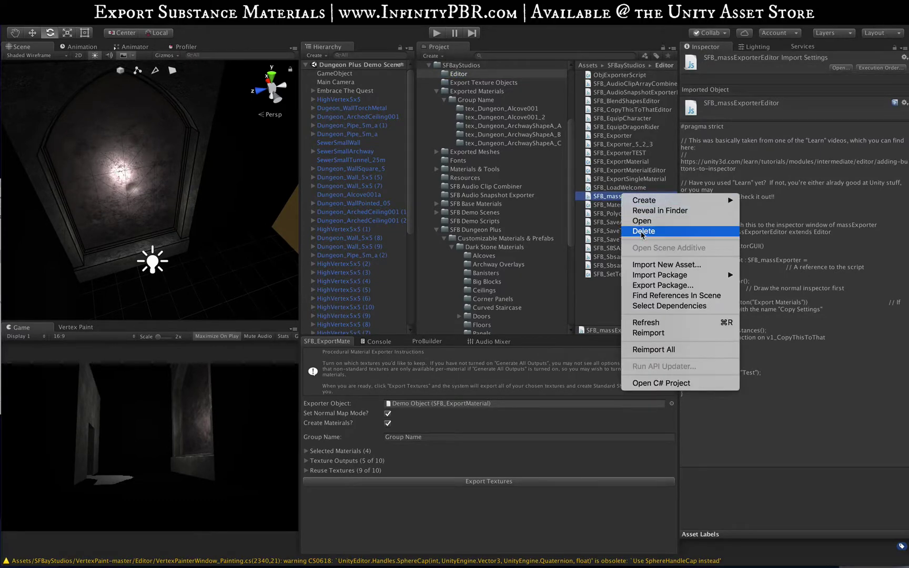
pyautogui.click(643, 231)
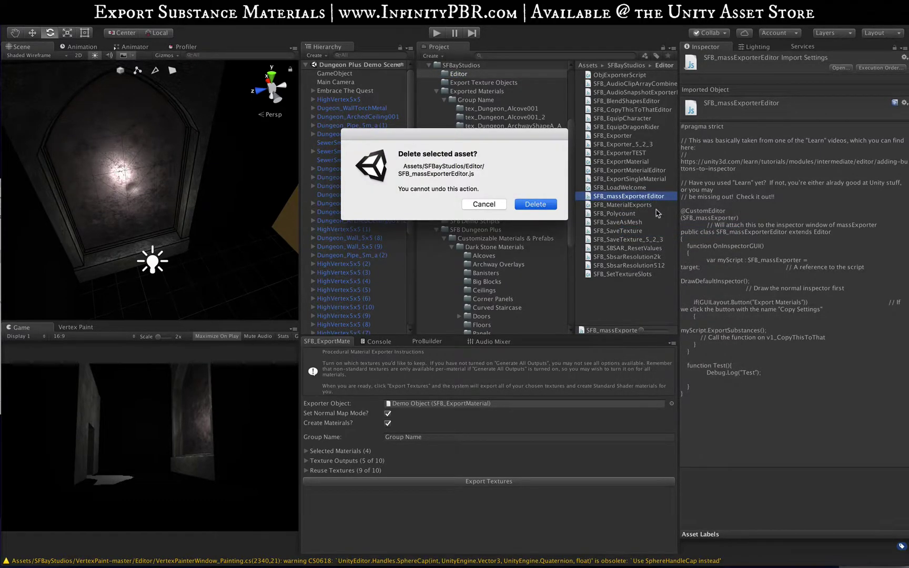
pyautogui.click(536, 205)
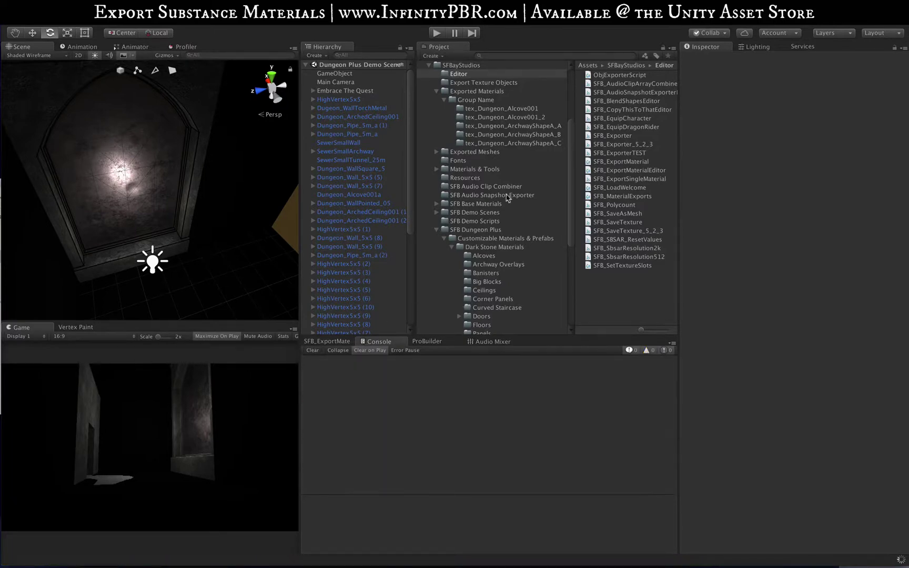
# Delete the SFB_massExporter script from the SFB Demo Scripts folder and the SFB_ExportSingleMaterial script from the Editor folder
pyautogui.click(489, 221)
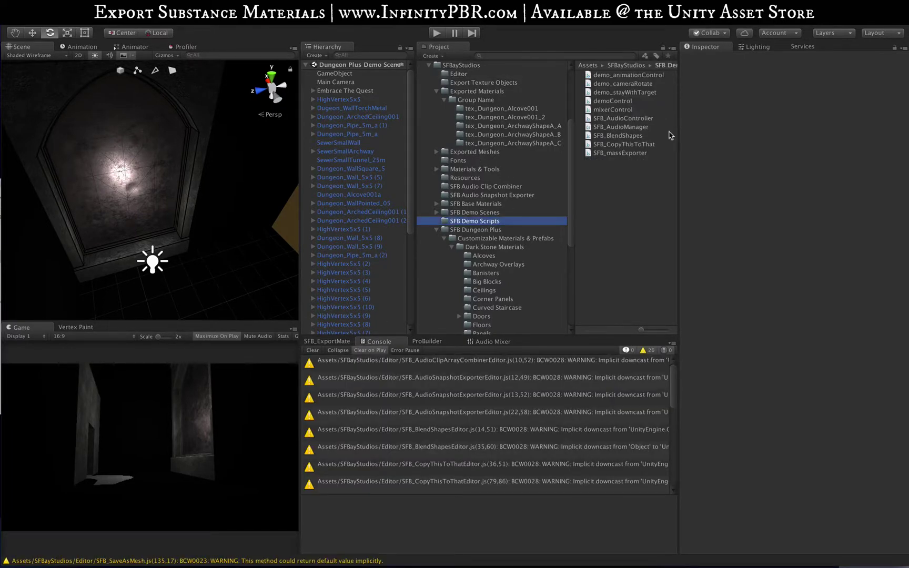
pyautogui.rightClick(611, 156)
pyautogui.click(632, 191)
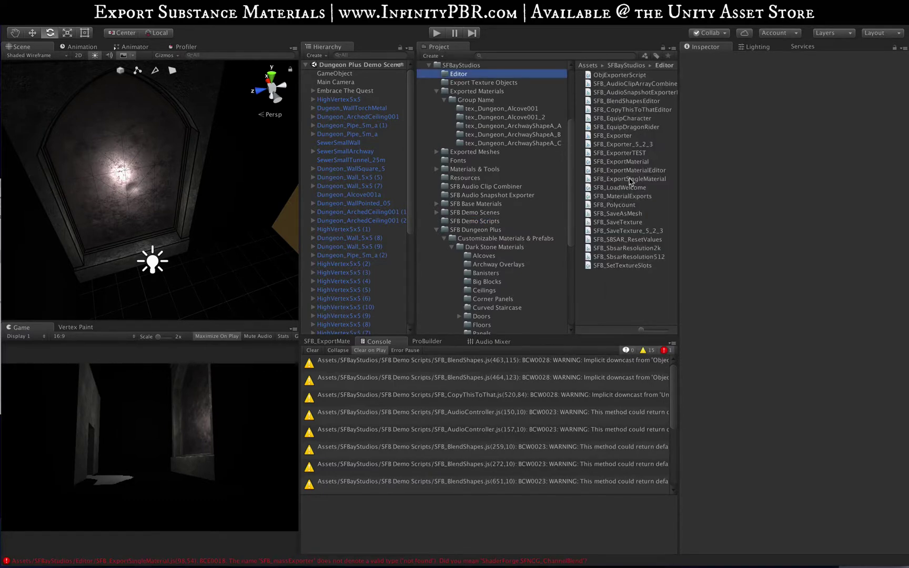
pyautogui.rightClick(620, 178)
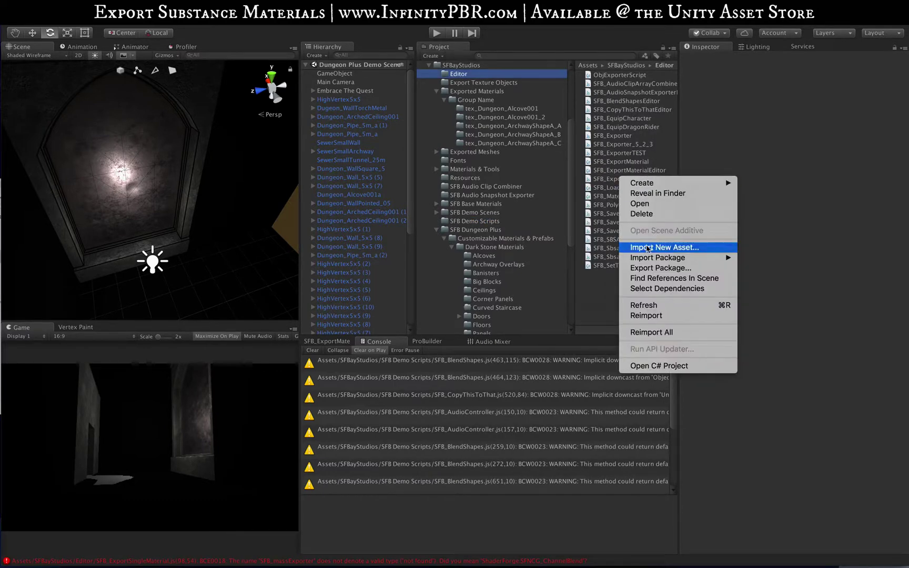
pyautogui.click(642, 213)
# Delete the SFB_Exporter, SFB_Exporter_5_2_3 and SFB_ExporterTEST scripts together from the Editor folder
pyautogui.click(624, 152)
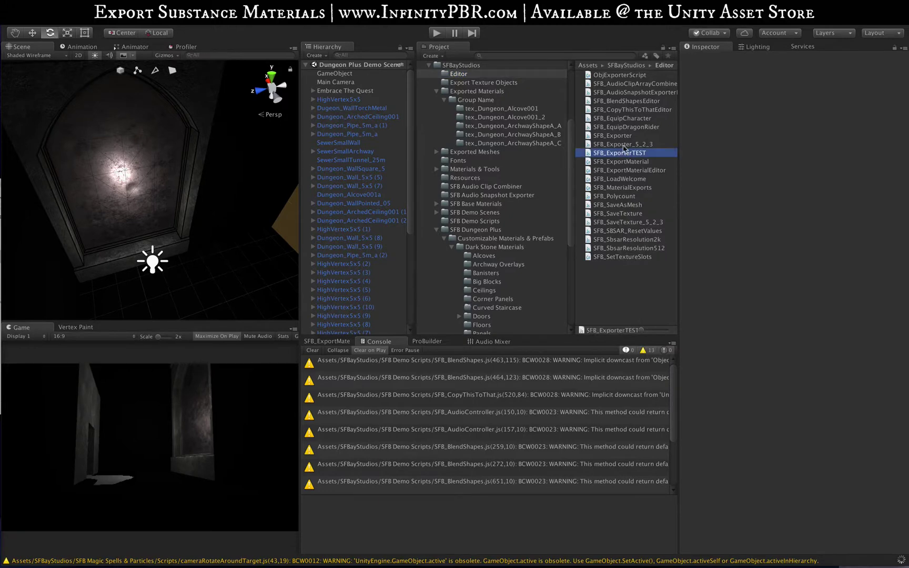
pyautogui.keyDown('shift'); pyautogui.click(612, 135); pyautogui.keyUp('shift')
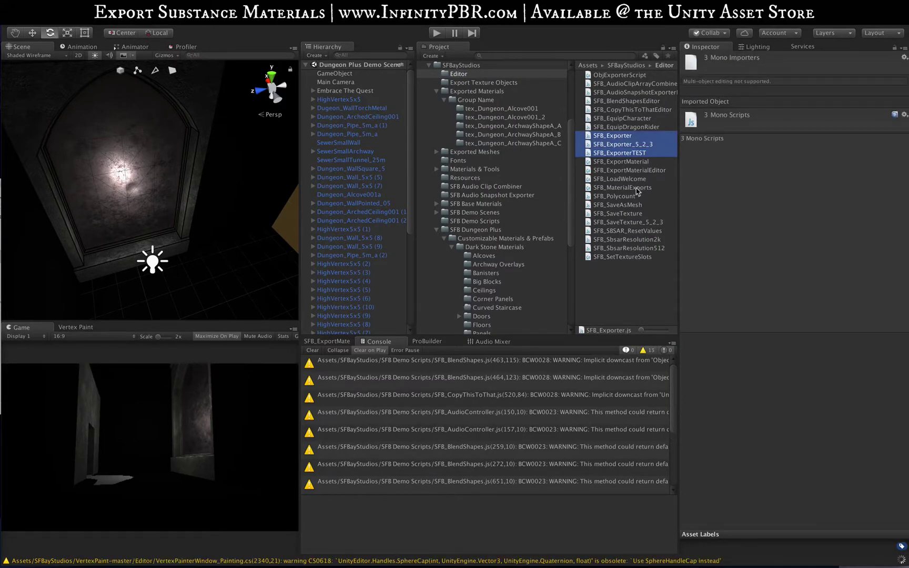
pyautogui.rightClick(613, 138)
pyautogui.click(637, 173)
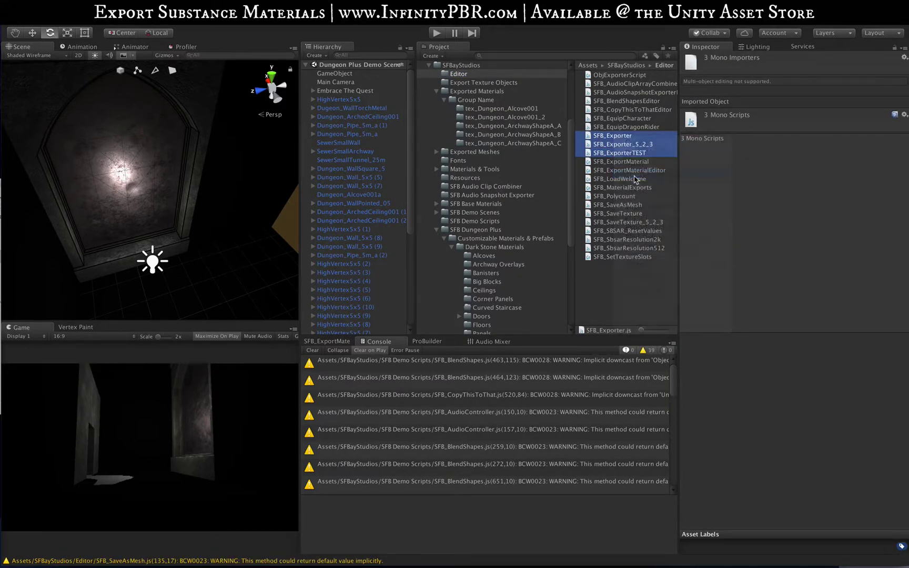
pyautogui.click(539, 208)
# Delete the SFB_SaveTexture and SFB_SaveTexture_5_2_3 scripts from the Editor folder, and clear the console messages
pyautogui.click(621, 188)
pyautogui.keyDown('shift'); pyautogui.click(627, 199); pyautogui.keyUp('shift')
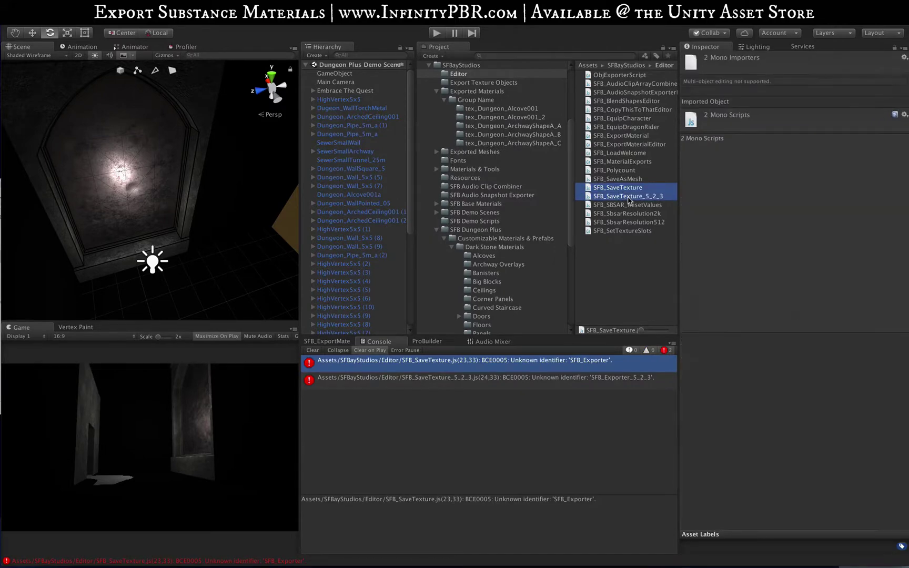
pyautogui.rightClick(627, 196)
pyautogui.click(662, 238)
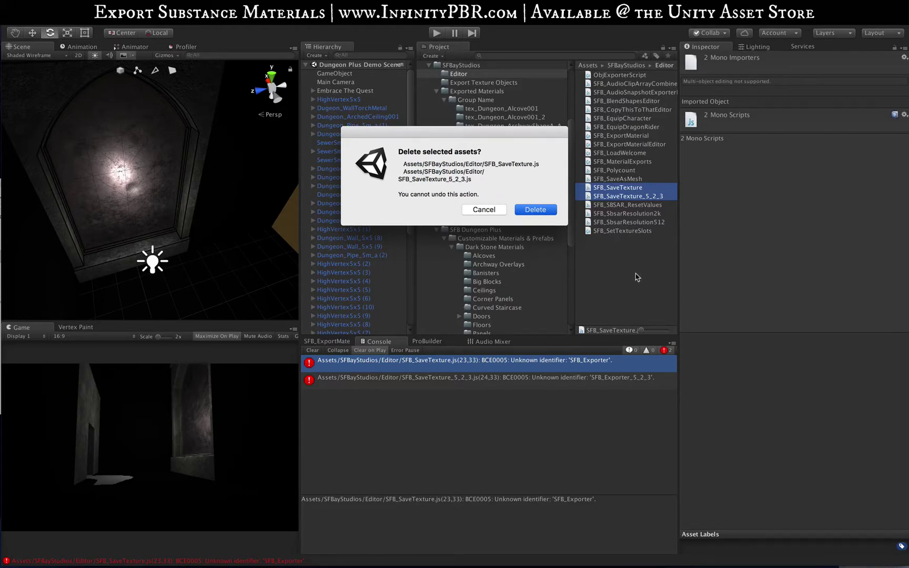
pyautogui.press('Return')
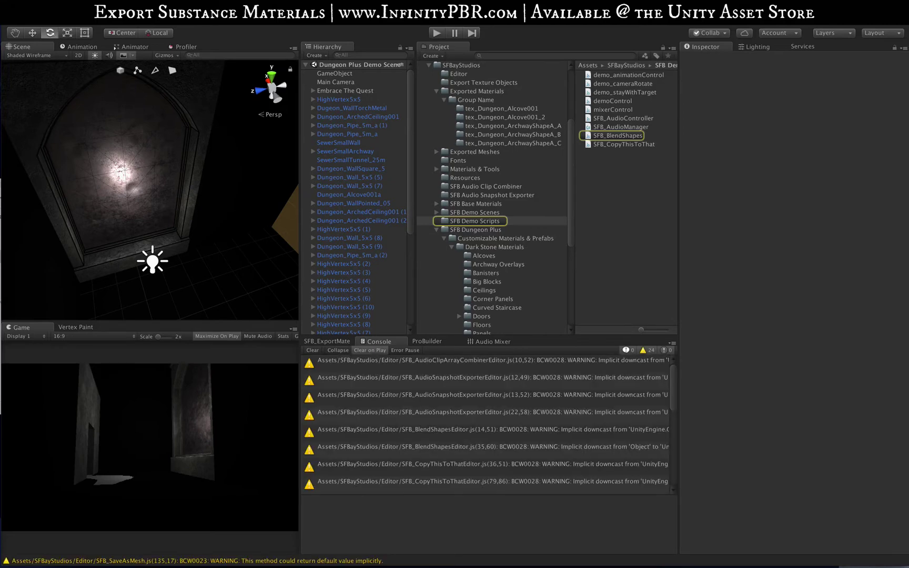
pyautogui.click(312, 351)
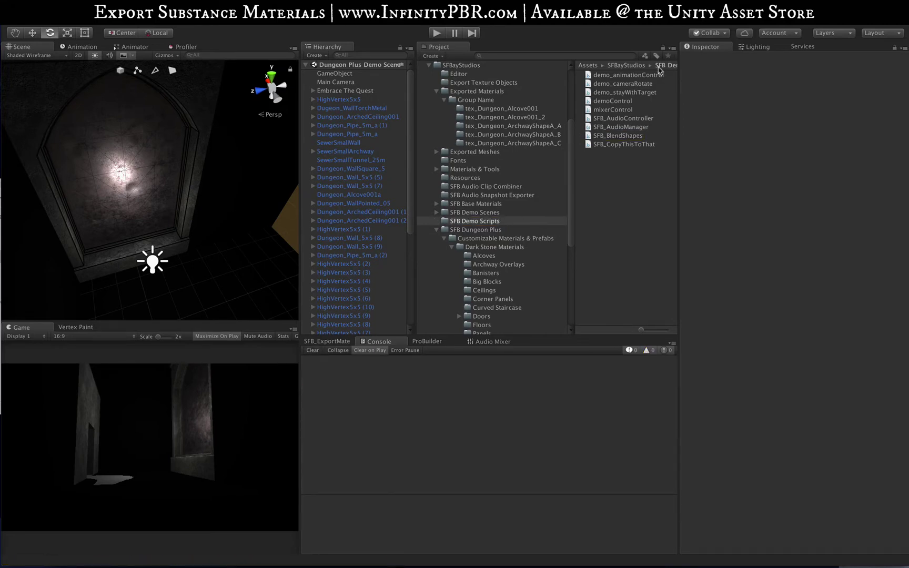